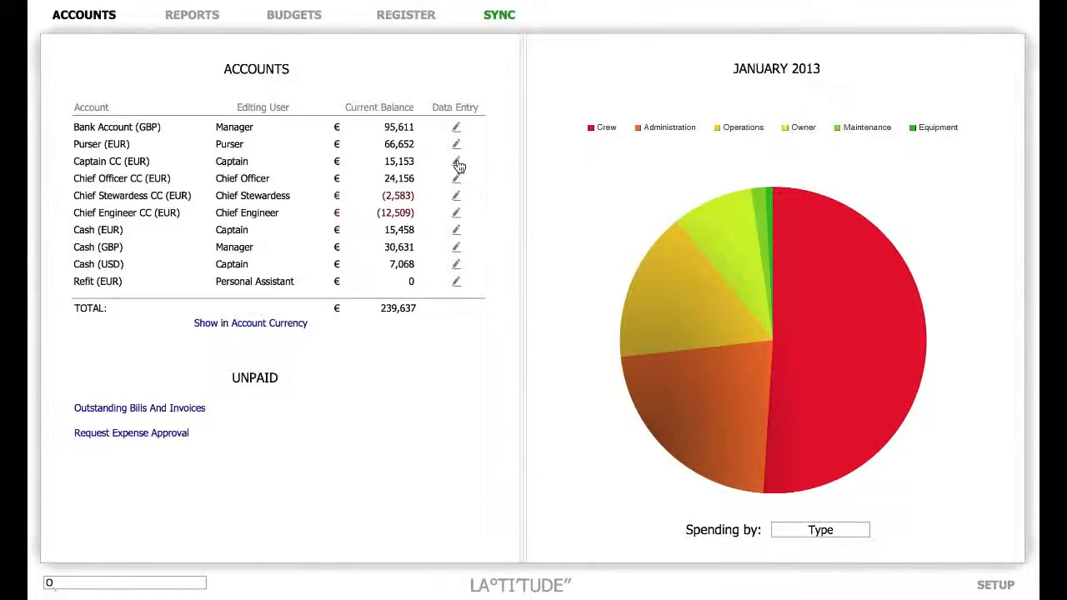
Step: Start a Captain CC (EUR) entry with its paid date and check number 2325
left_click(457, 163)
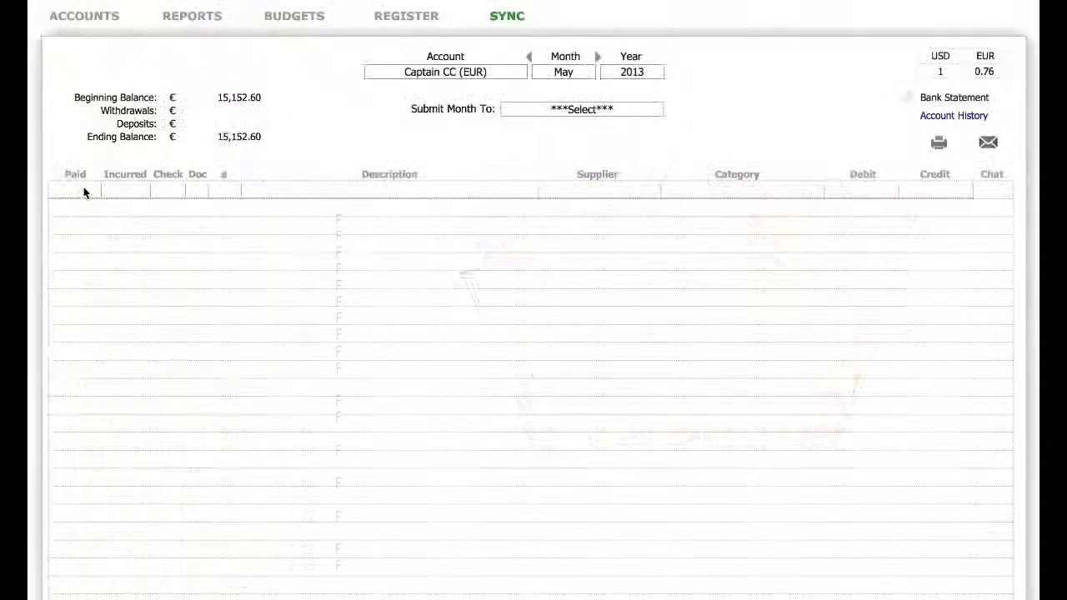
left_click(77, 189)
left_click(125, 267)
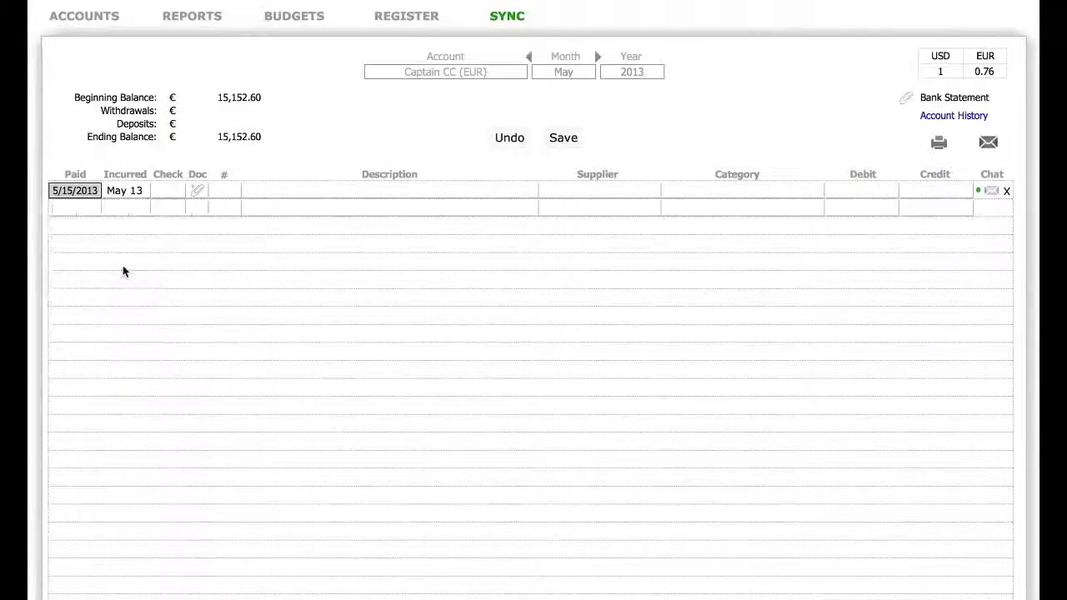
key("Tab")
key("Tab")
type("2325")
key("Tab")
key("Tab")
type("Fees for services")
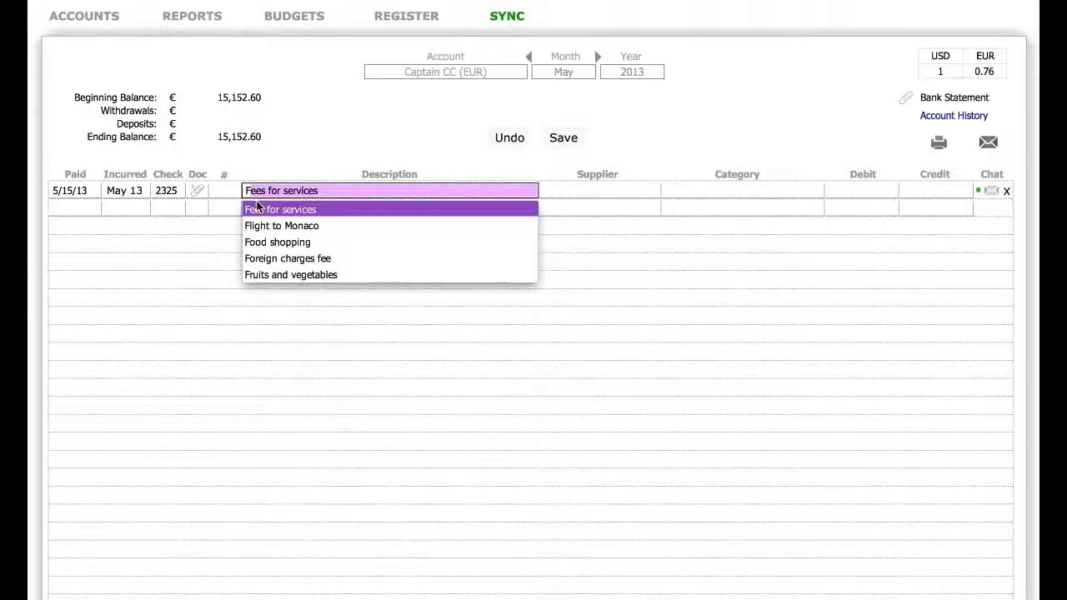
Step: Describe it as Fruits and vegetables from Super Foods, category Owner: Food & Beverage, debit 300
key("Tab")
type("Fruits and vegetables")
key("Tab")
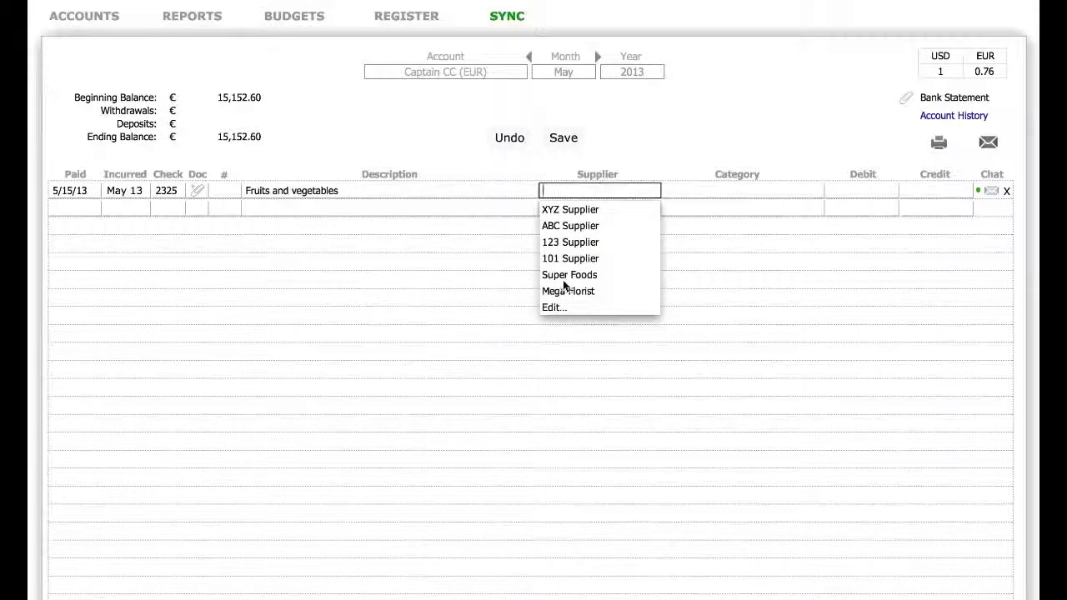
left_click(569, 274)
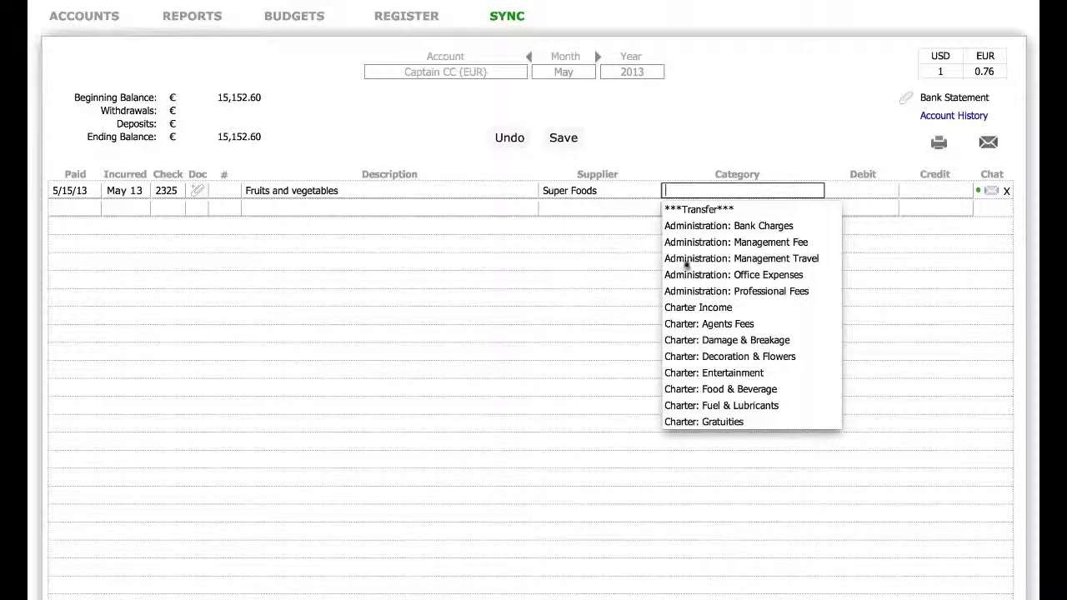
scroll(724, 267, "down", 5)
scroll(739, 258, "down", 3)
scroll(738, 257, "down", 4)
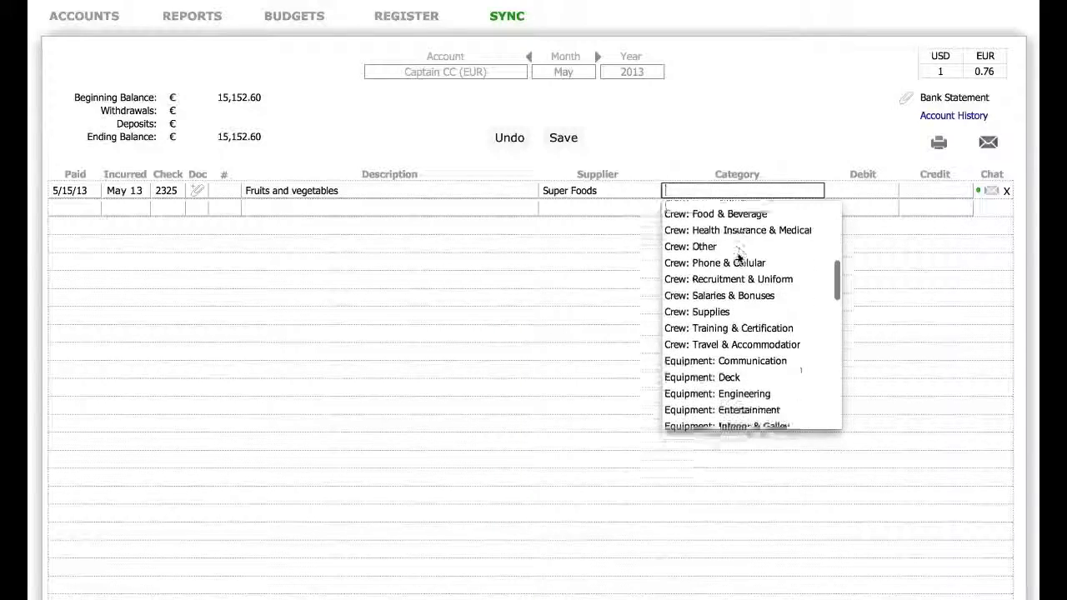
scroll(738, 258, "down", 3)
scroll(738, 257, "down", 3)
scroll(738, 257, "down", 1)
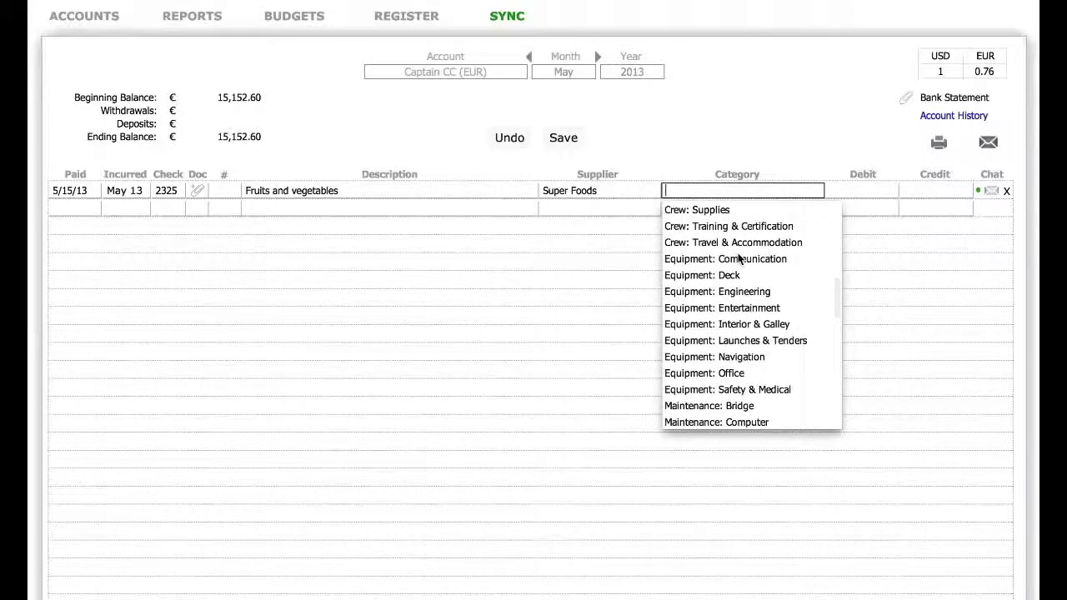
type("owers")
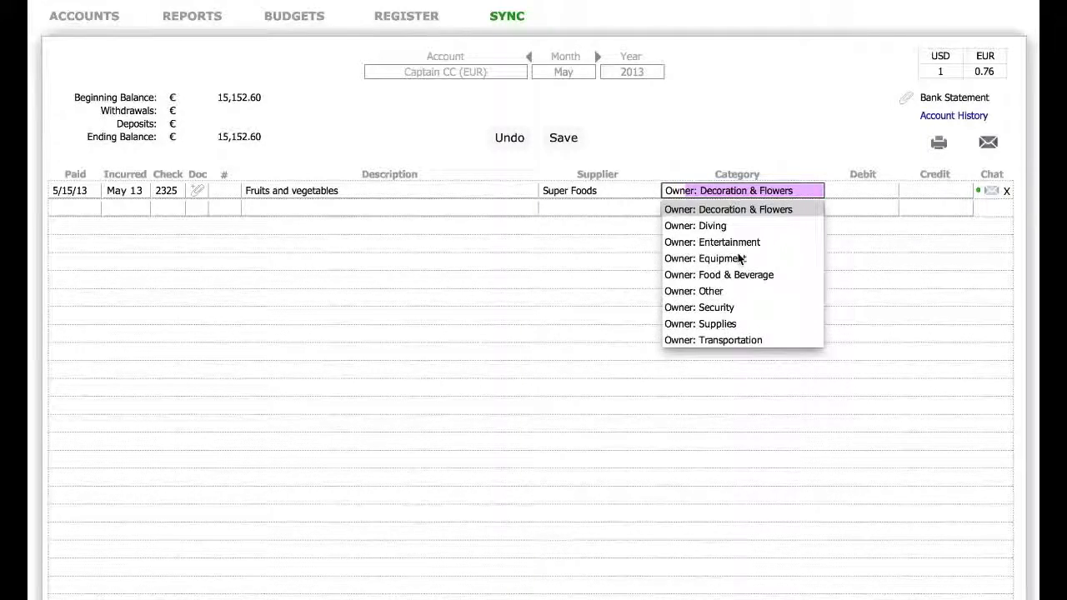
left_click(739, 276)
key("Tab")
type("38")
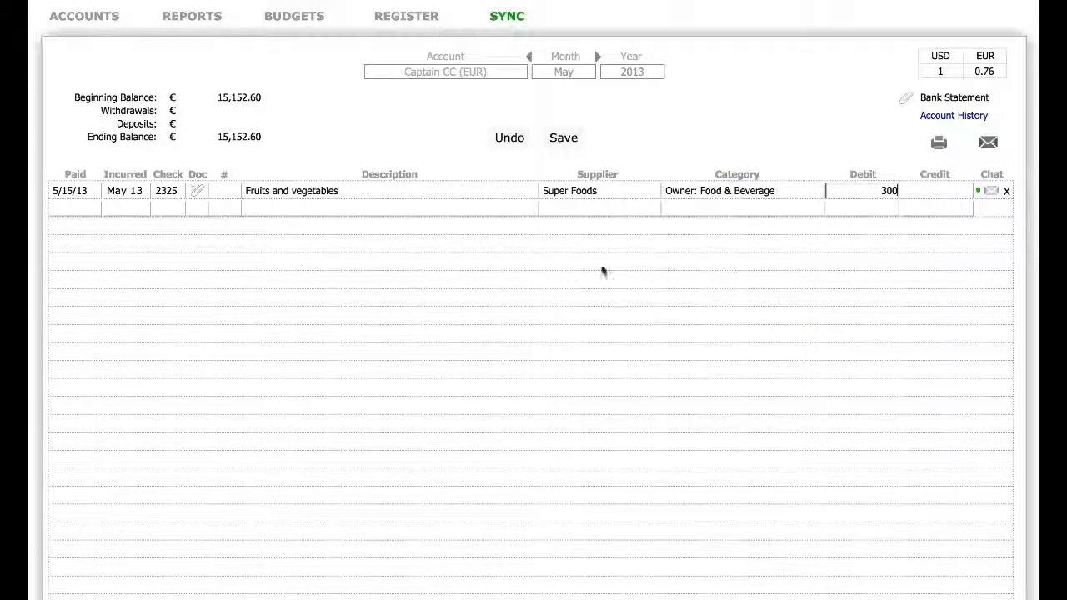
Step: Attach the scanned receipt to the Fruits and vegetables entry and review it zoomed out
left_click(190, 190)
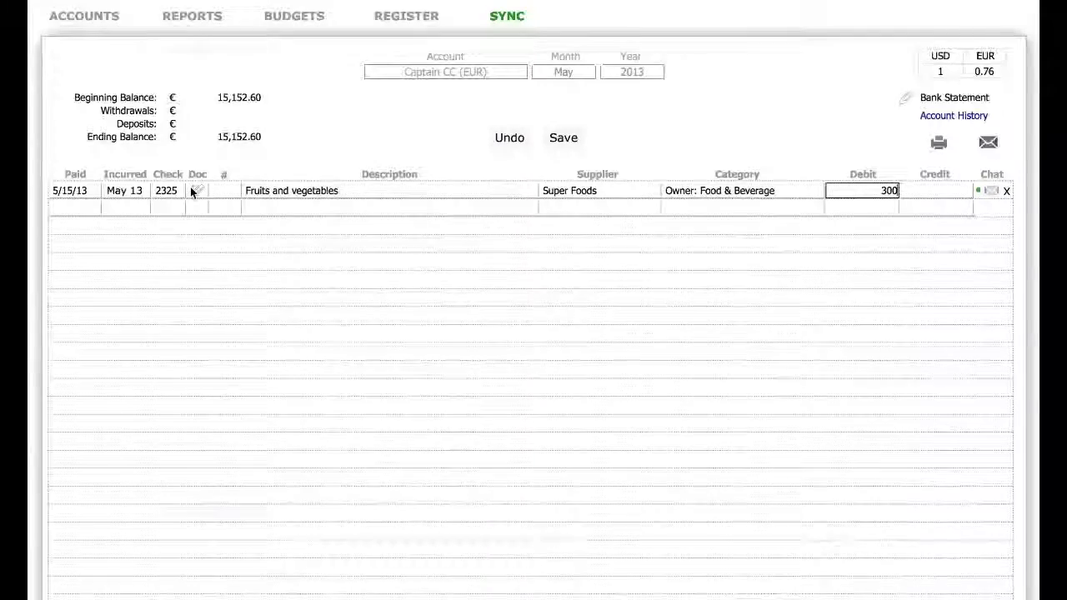
double_click(384, 150)
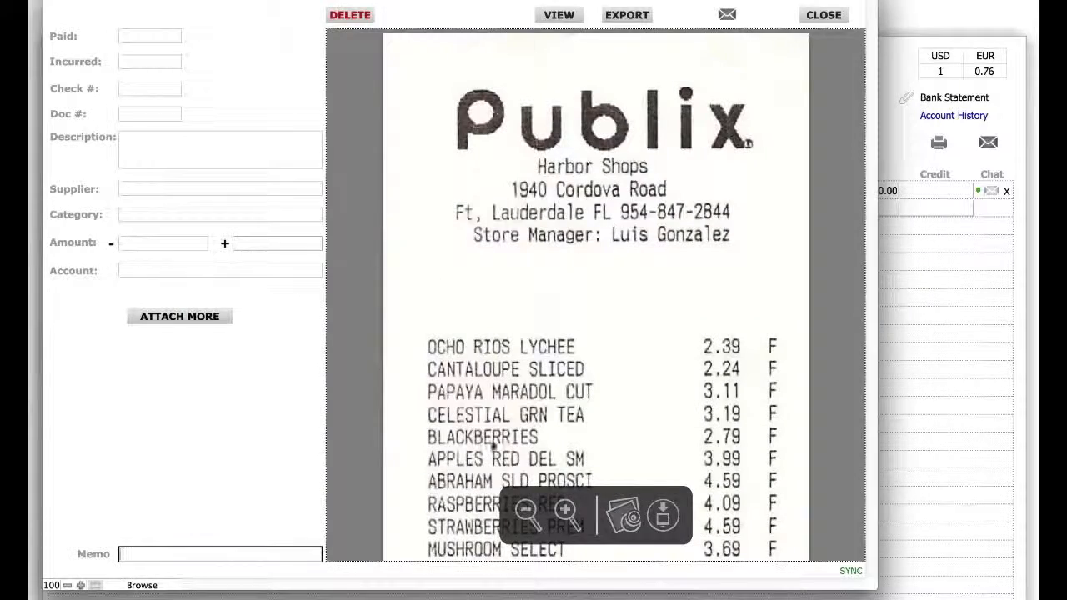
left_click(527, 511)
left_click(526, 512)
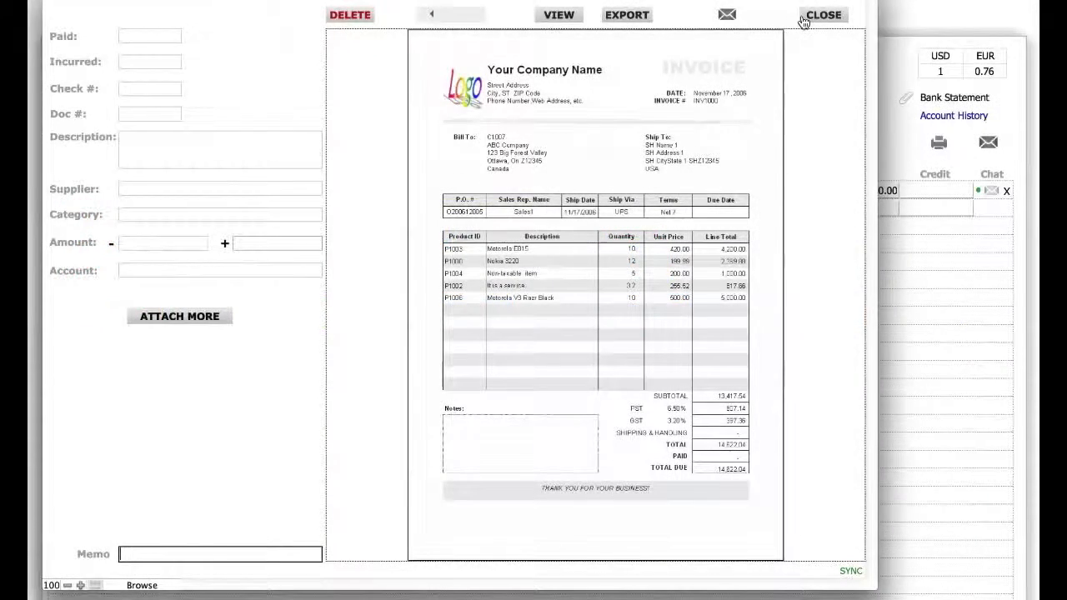
left_click(813, 15)
Step: Record document number 1108, sort by paid date and save the May Captain CC entries
left_click(222, 190)
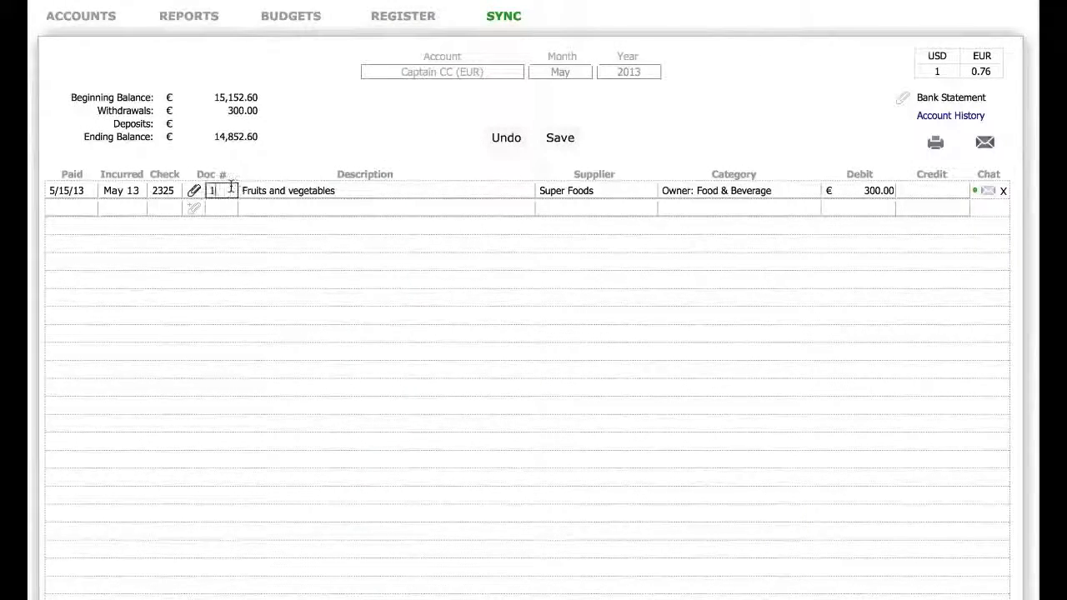
type("1108")
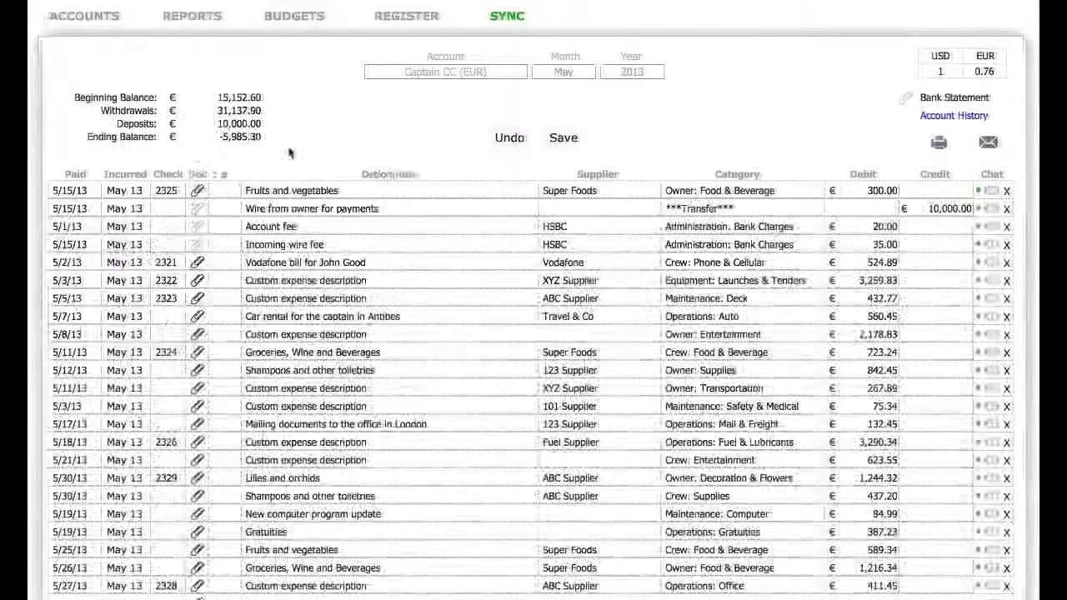
left_click(79, 174)
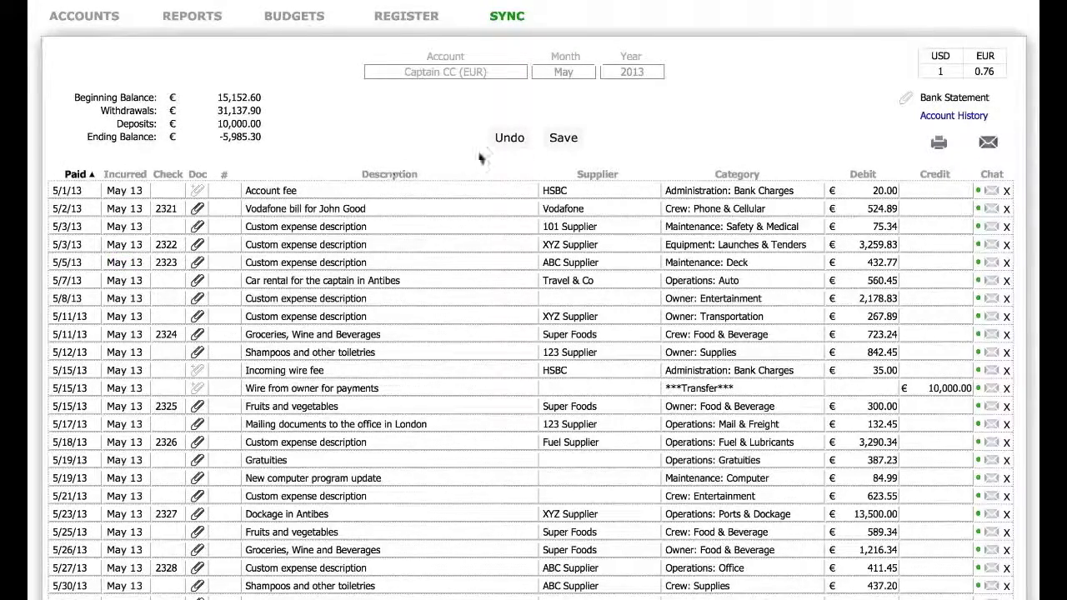
left_click(562, 138)
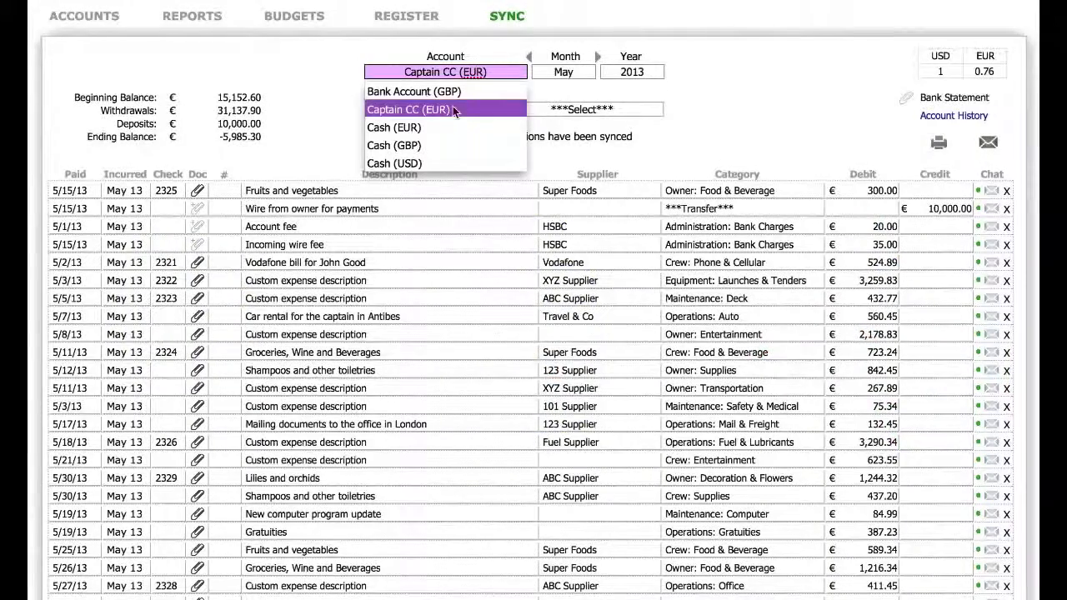
Step: In the Cash (USD) register add an ATM withdrawal row categorised as ***Transfer*** with its credit amount
left_click(416, 165)
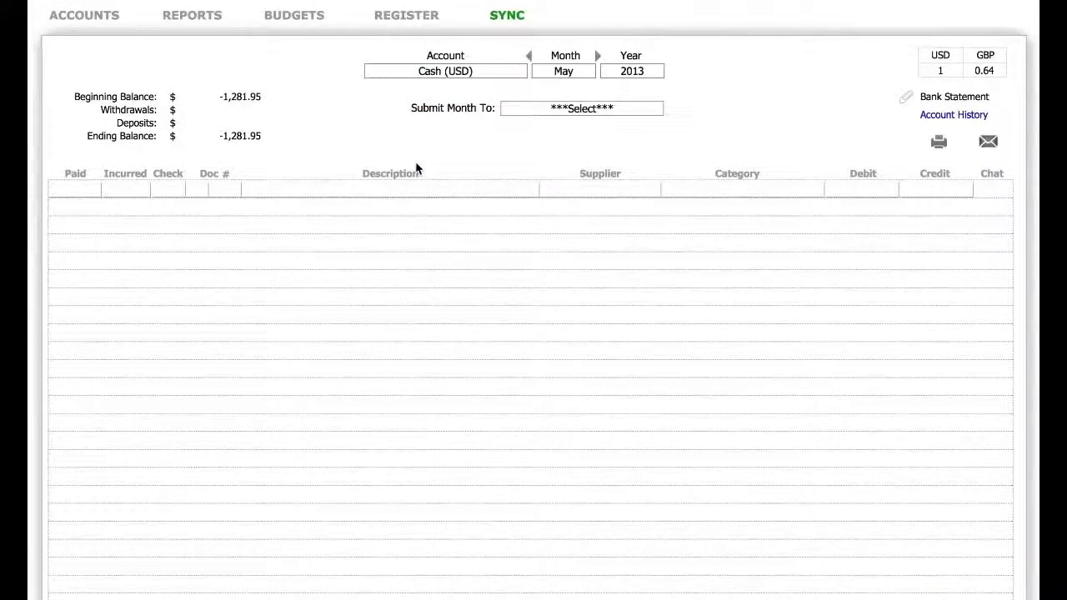
left_click(350, 188)
type("ATM withdrawal")
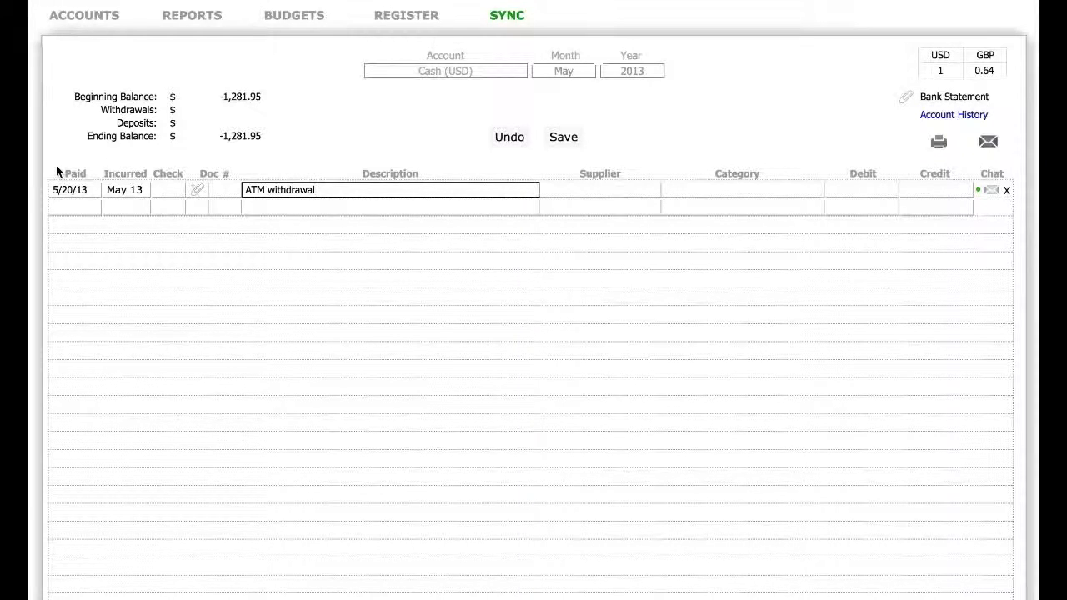
left_click(703, 192)
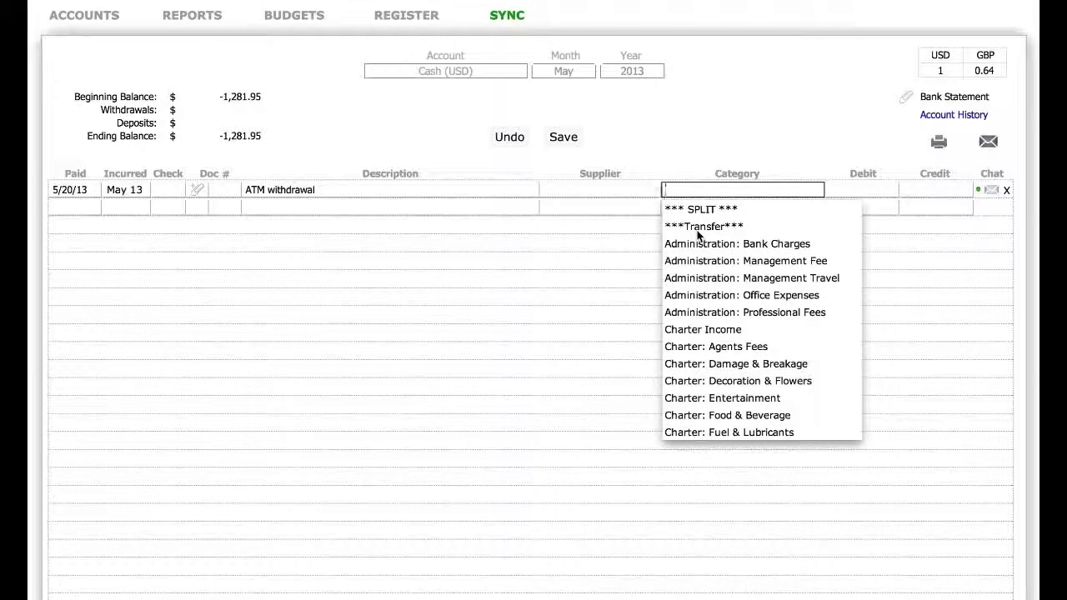
left_click(699, 226)
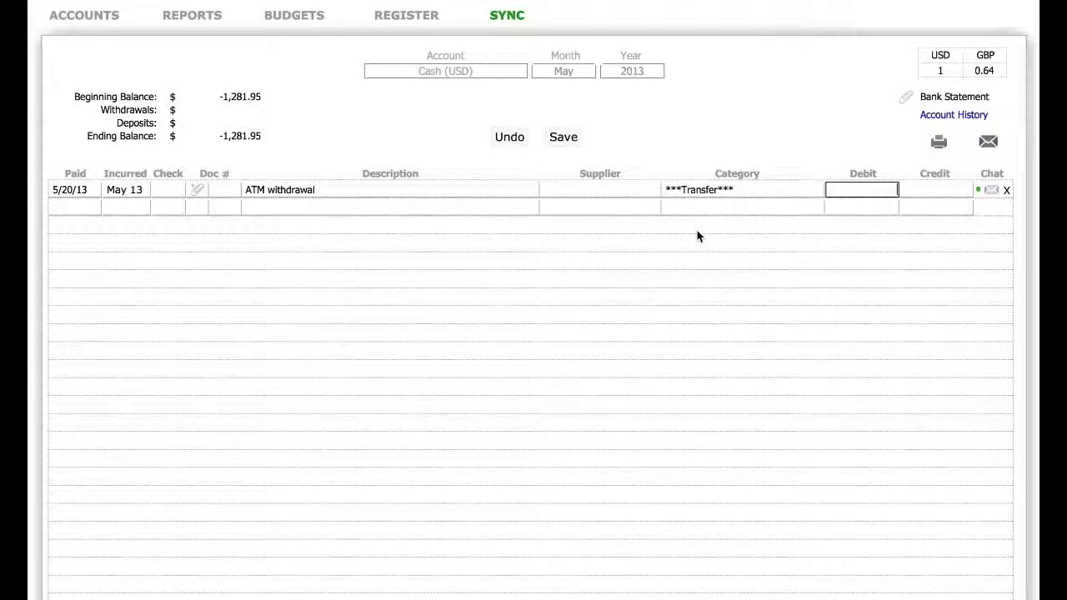
left_click(911, 192)
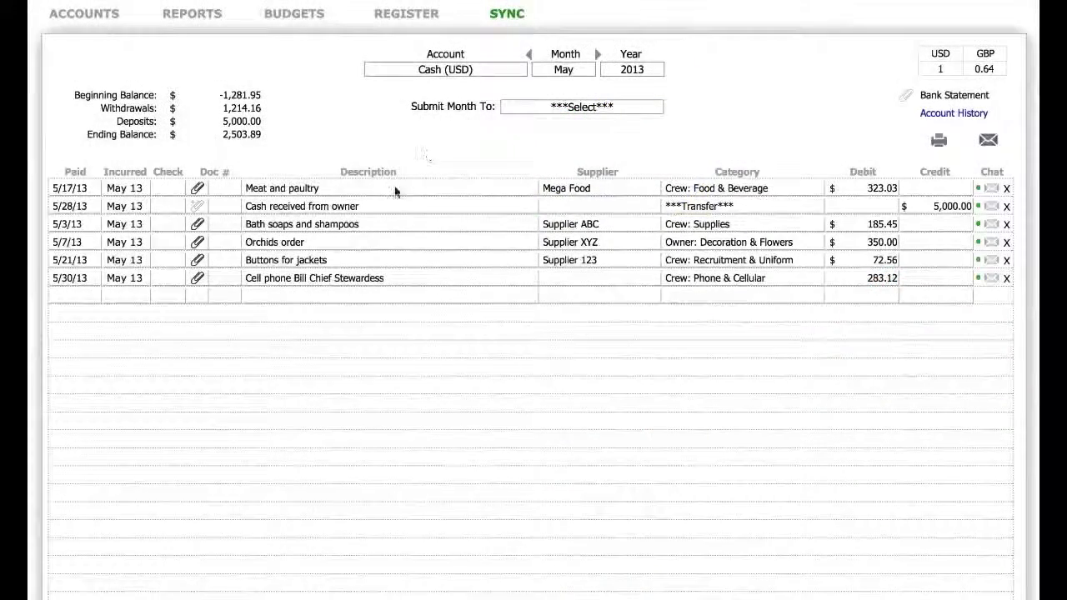
Step: Add a new invoice row with its scanned invoice attached and supplier Supplier ABC
left_click(324, 301)
type("New invoice")
left_click(292, 308)
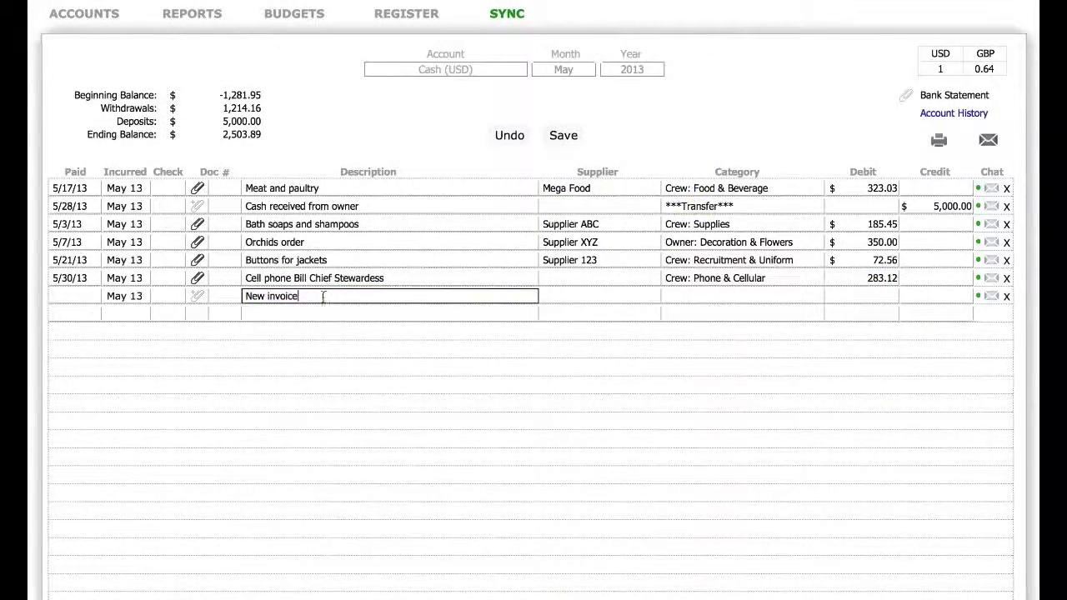
left_click(197, 296)
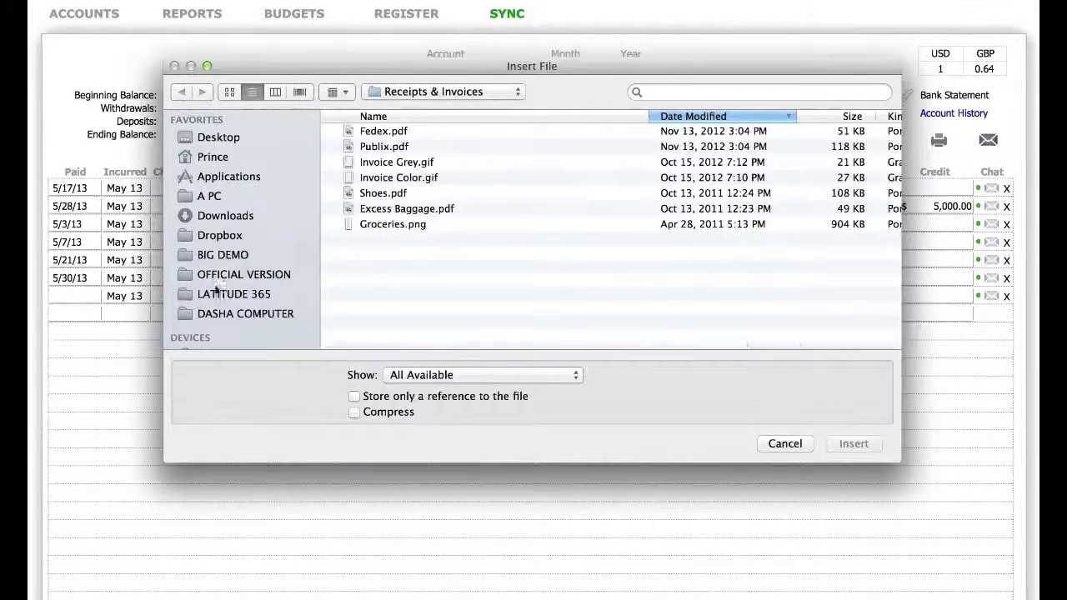
double_click(383, 182)
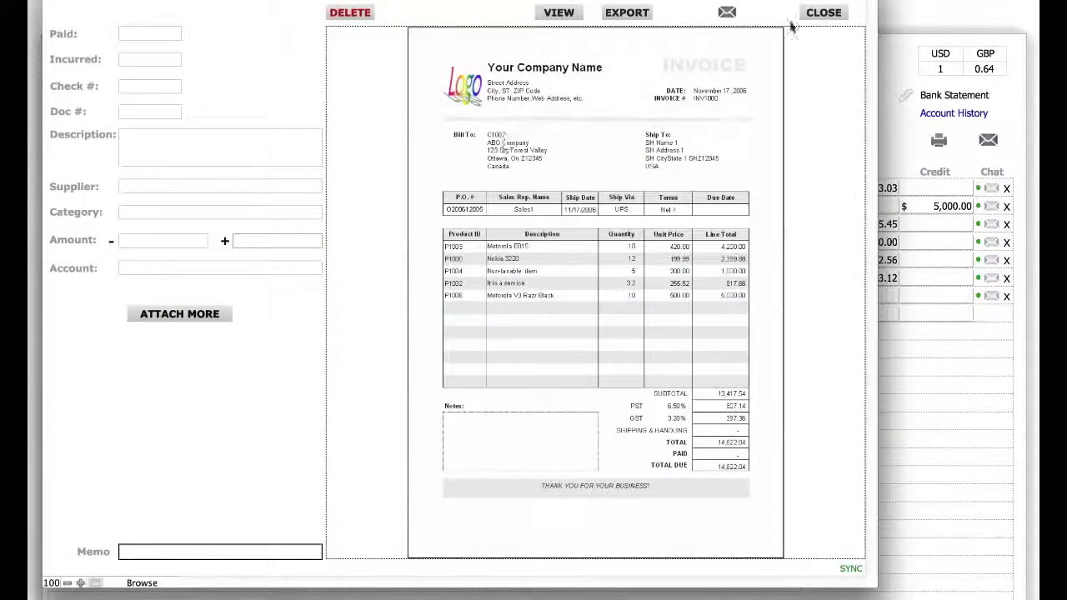
left_click(823, 13)
left_click(596, 296)
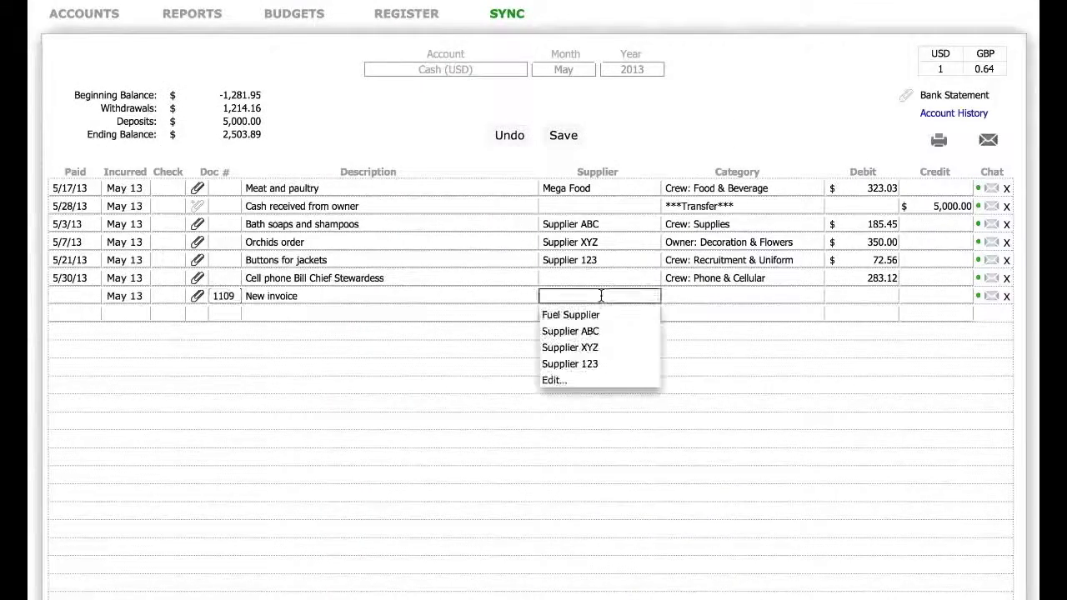
left_click(575, 331)
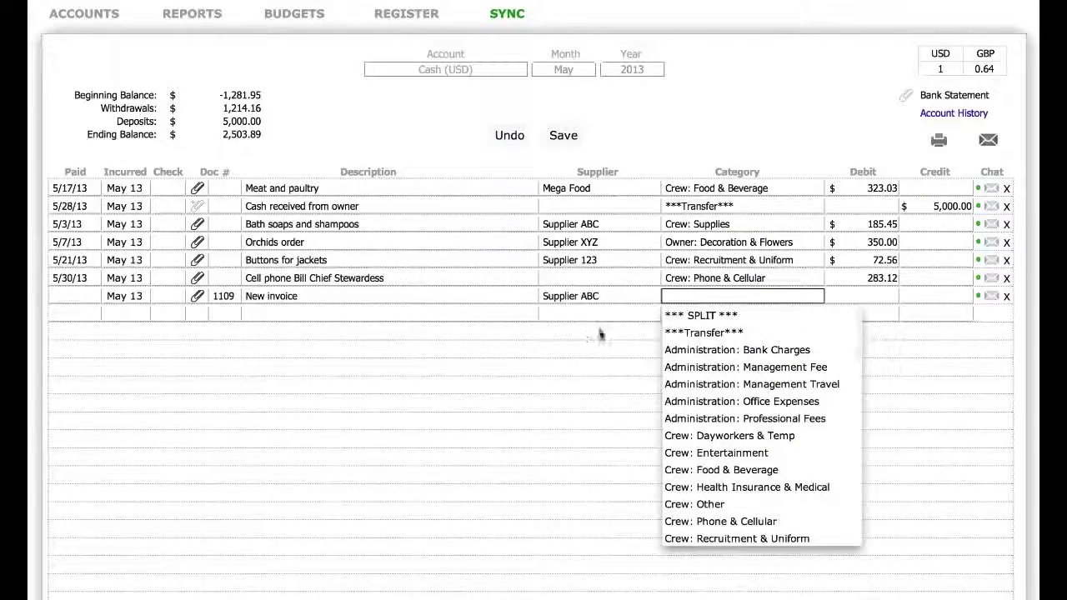
Step: Split it into Equipment: Entertainment, Owner: Other, Crew: Supplies and a 50 diving mask line, totalling 300.00
left_click(700, 314)
left_click(690, 314)
left_click(725, 367)
type("150")
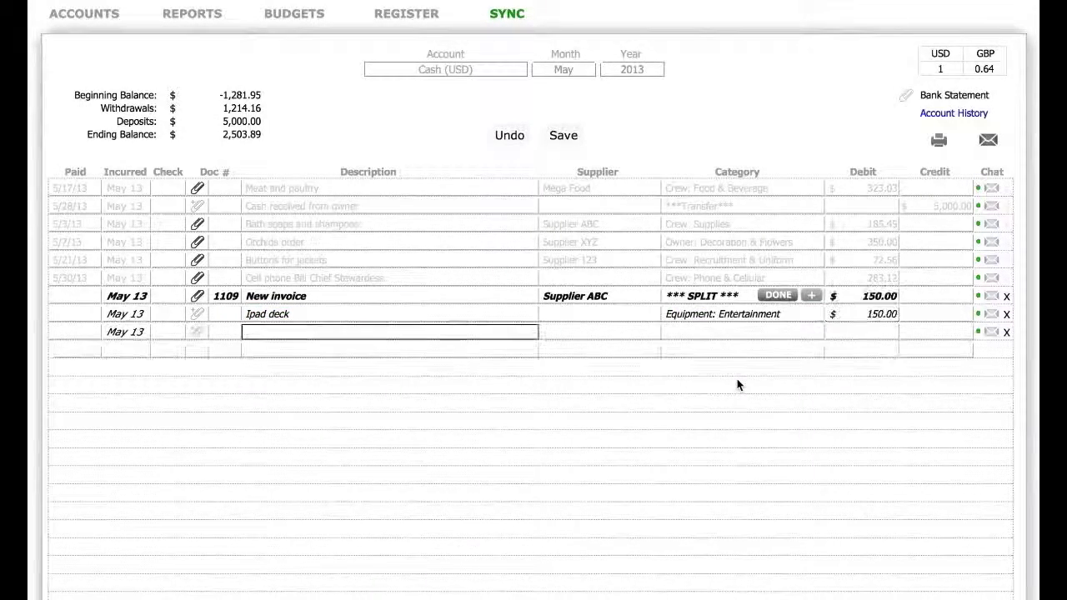
type("Set of pillow cases")
left_click(737, 331)
left_click(725, 435)
type("85")
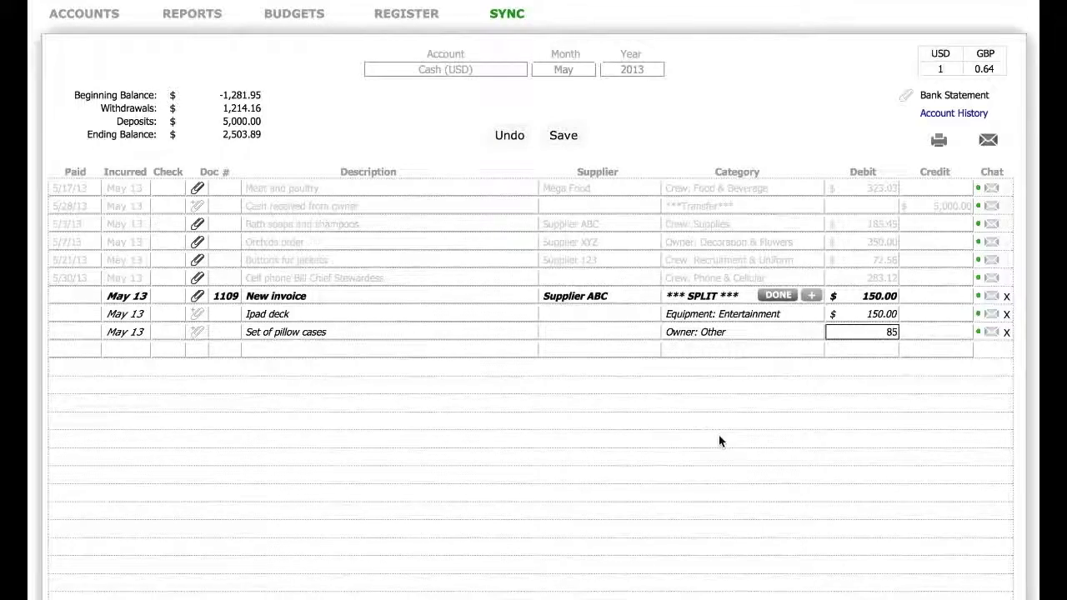
type("Light bulbs")
left_click(738, 350)
left_click(719, 435)
type("15Mask for diving")
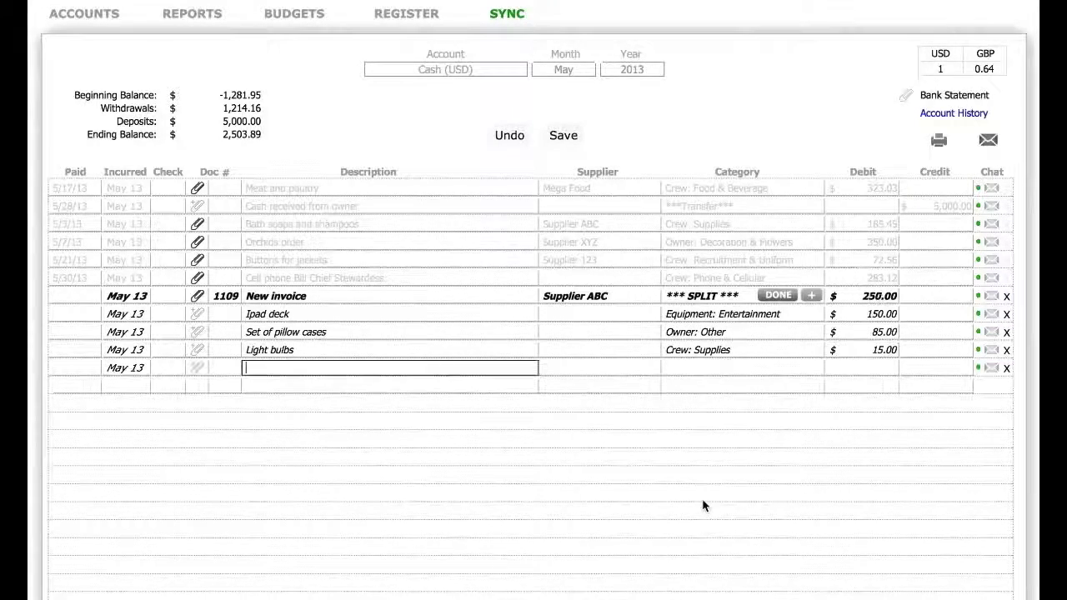
left_click(702, 499)
type("50")
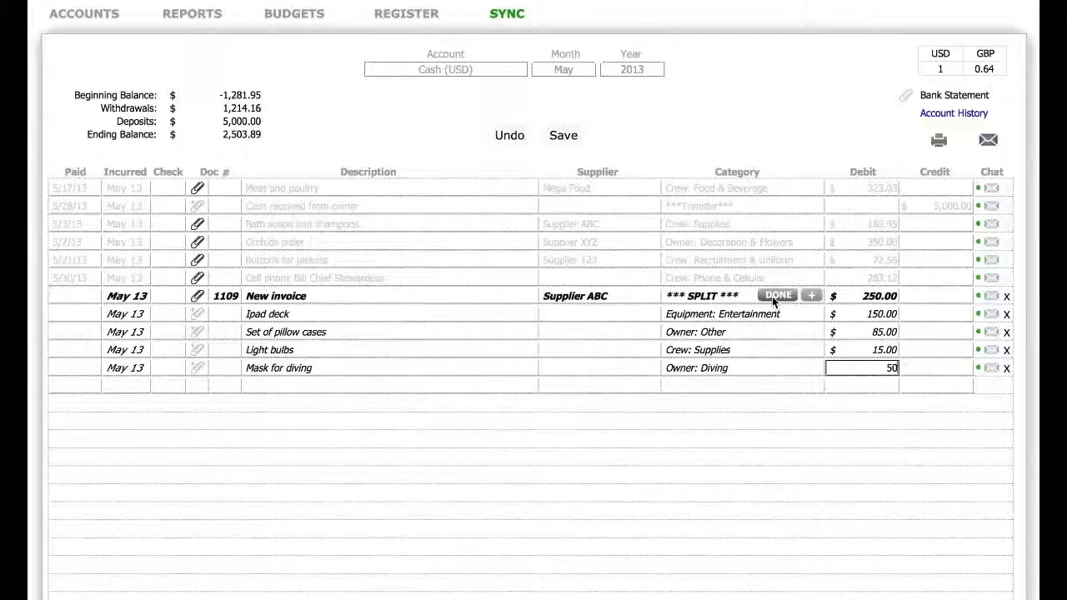
left_click(771, 296)
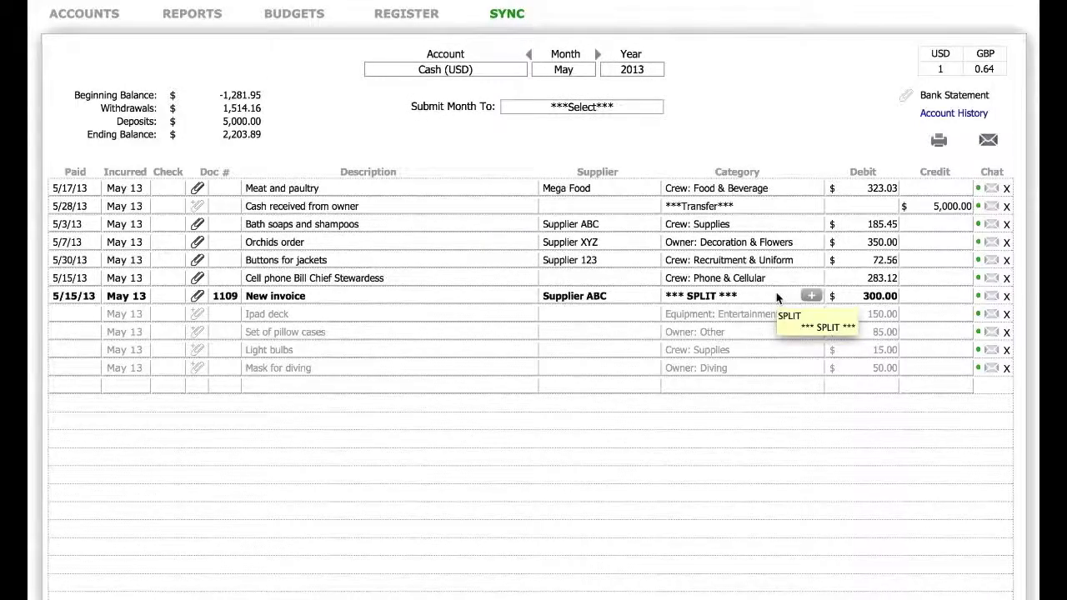
left_click(810, 242)
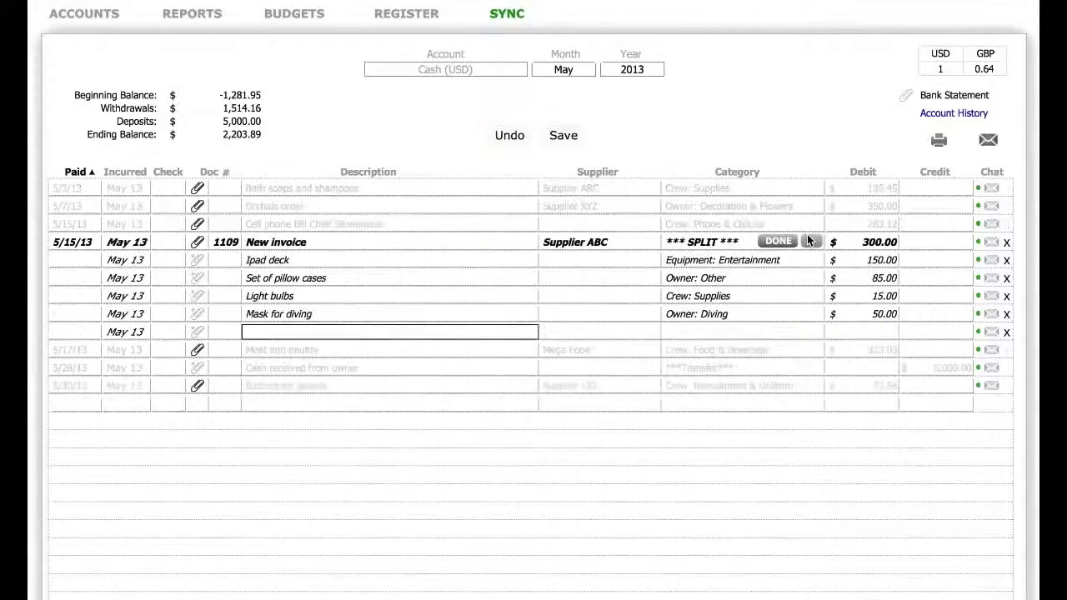
type("Another item")
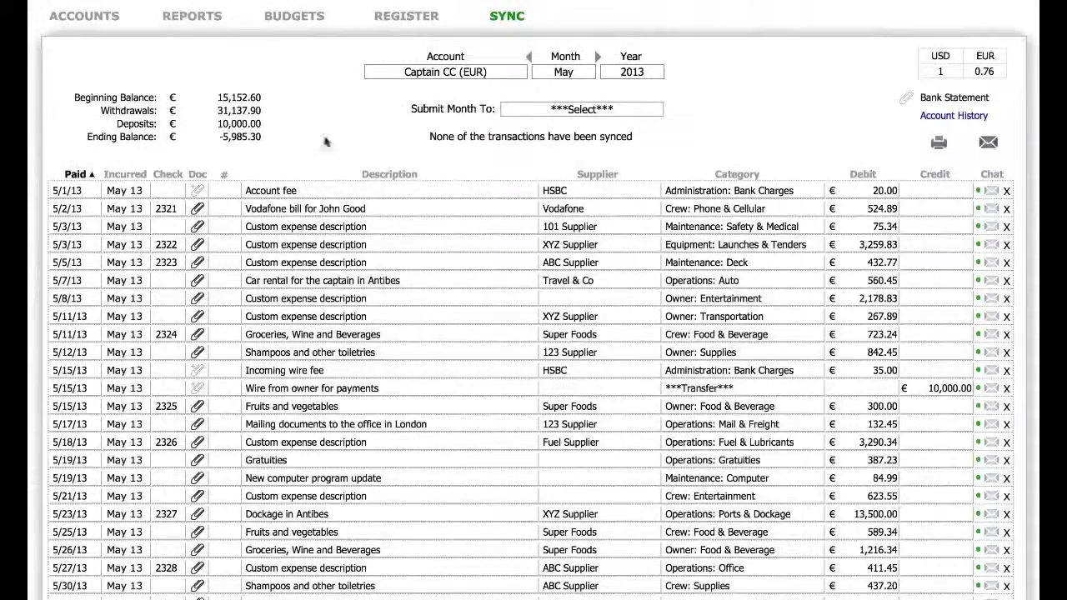
Step: Sync the records and reopen the Captain CC (EUR) May 2013 register
left_click(500, 19)
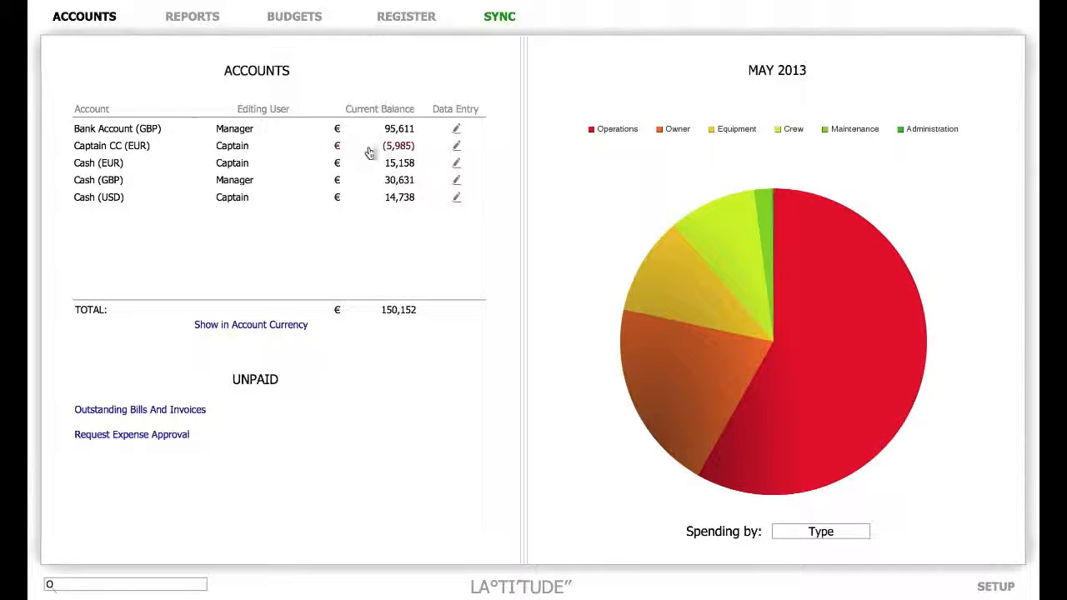
left_click(459, 147)
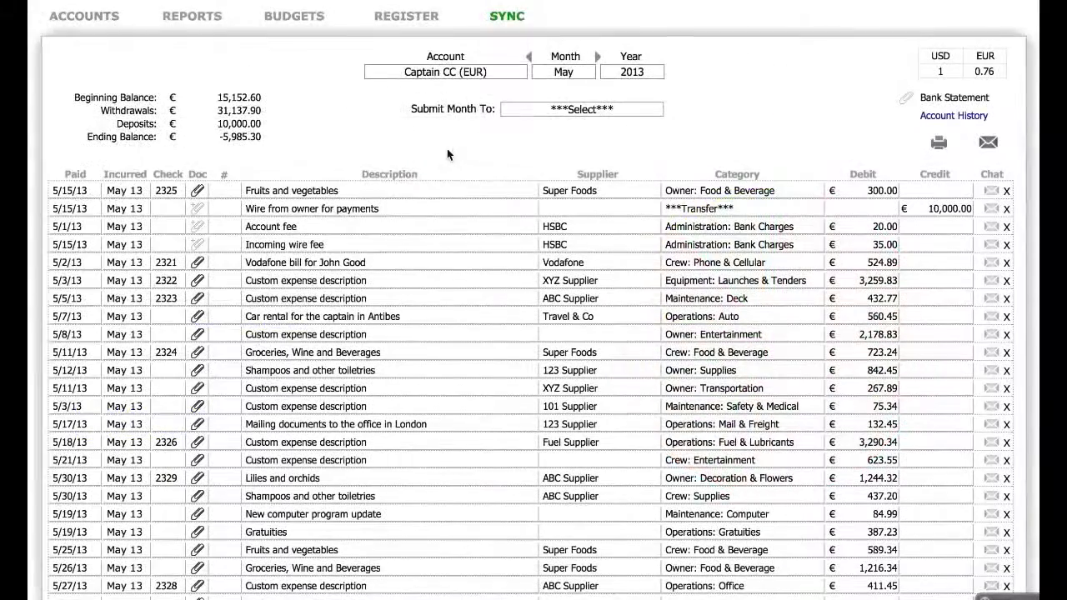
Step: Submit the Captain CC May 2013 month to another user with a message
left_click(543, 112)
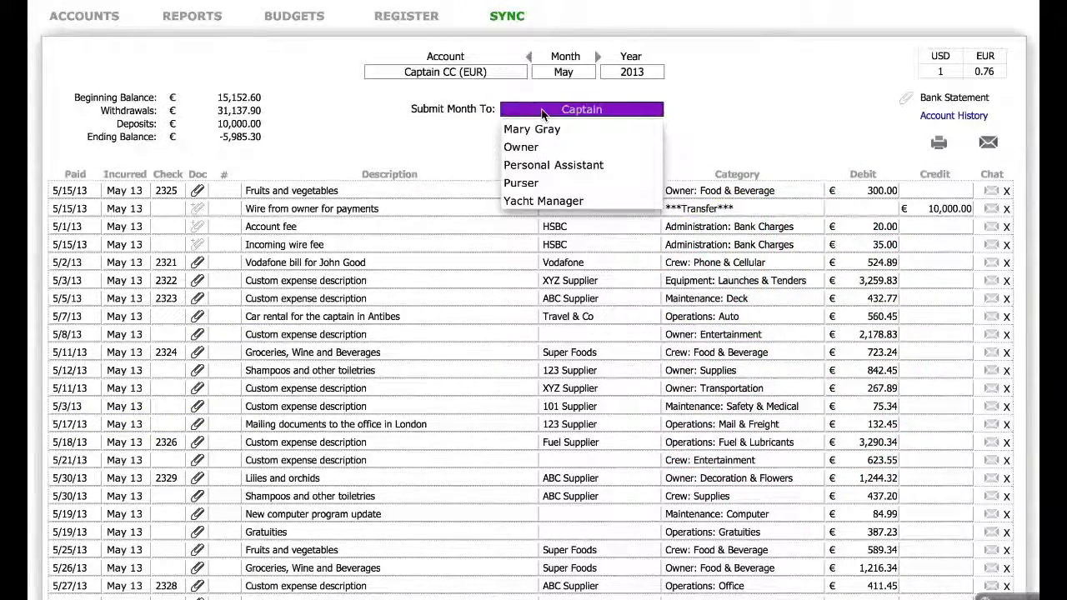
left_click(531, 129)
type("D")
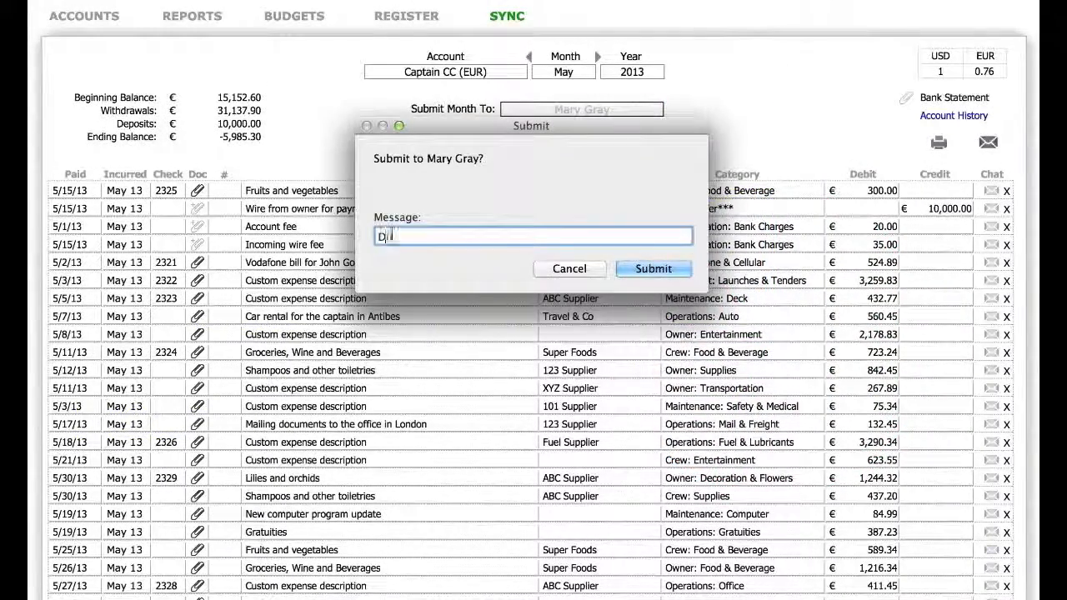
type("one with this month")
left_click(653, 269)
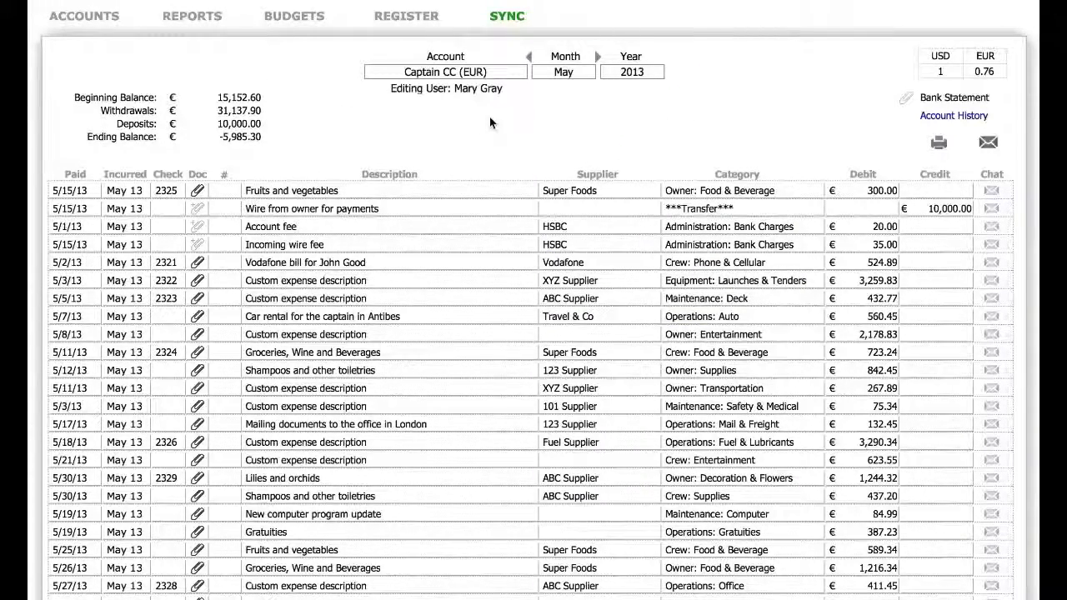
Step: Request editing access back from the Account fee entry with a message
left_click(339, 229)
type("Please su")
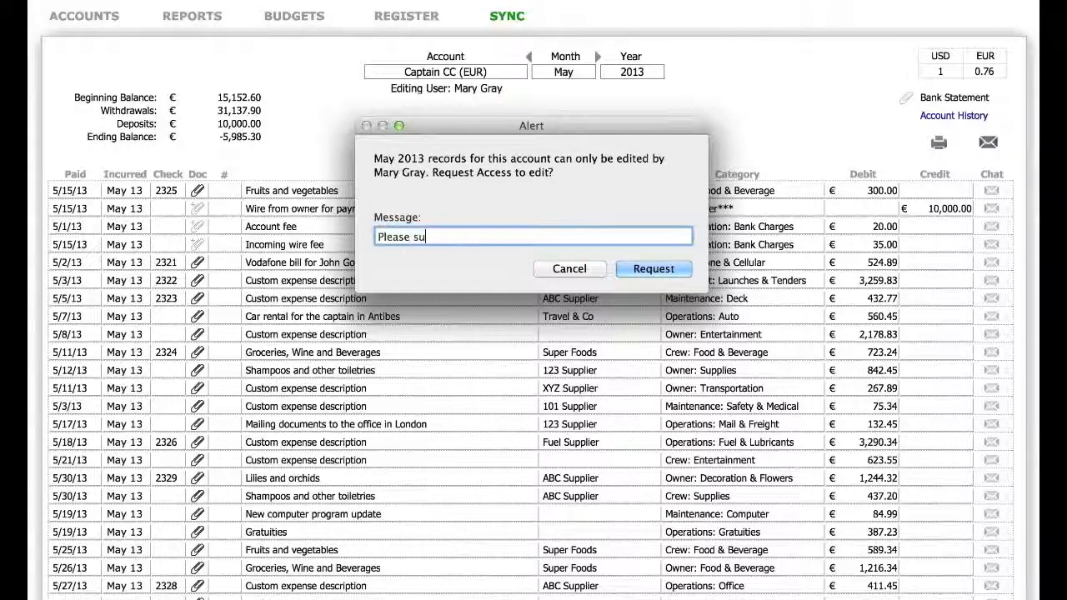
type("bmit this m")
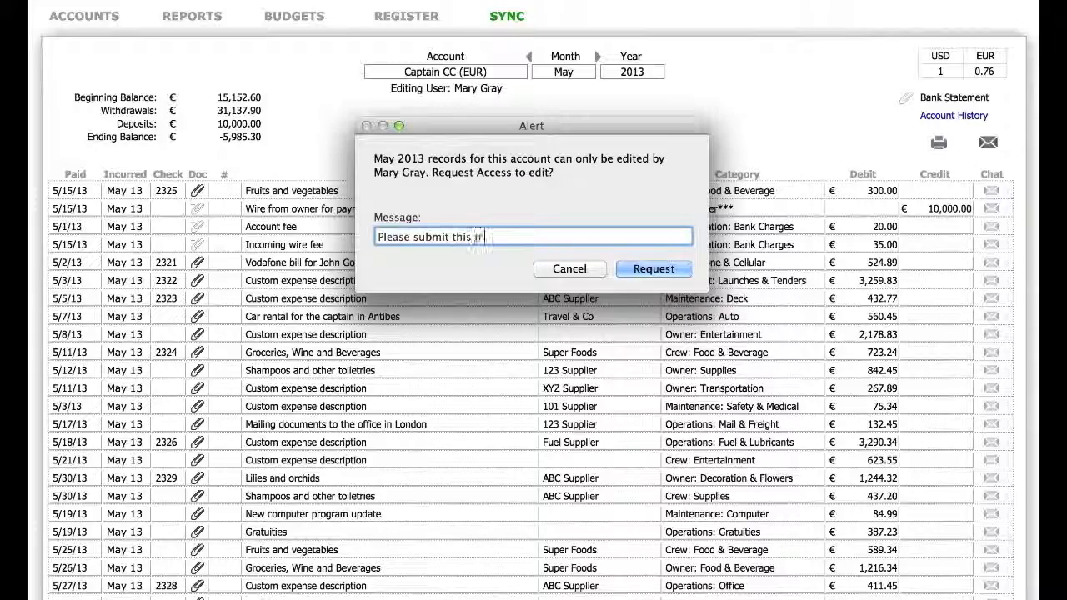
type("onth to me")
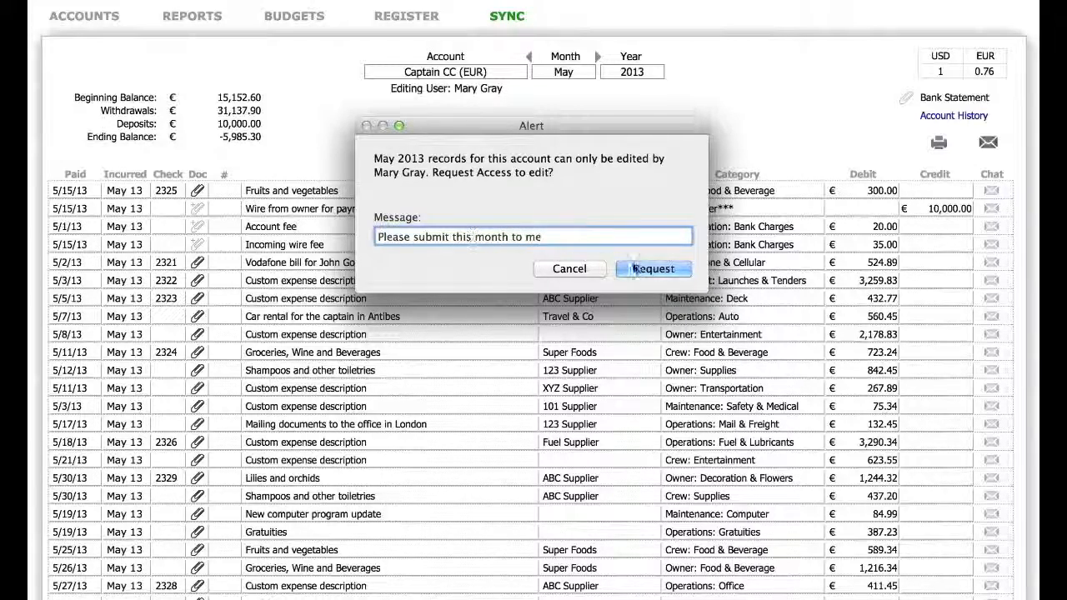
left_click(653, 269)
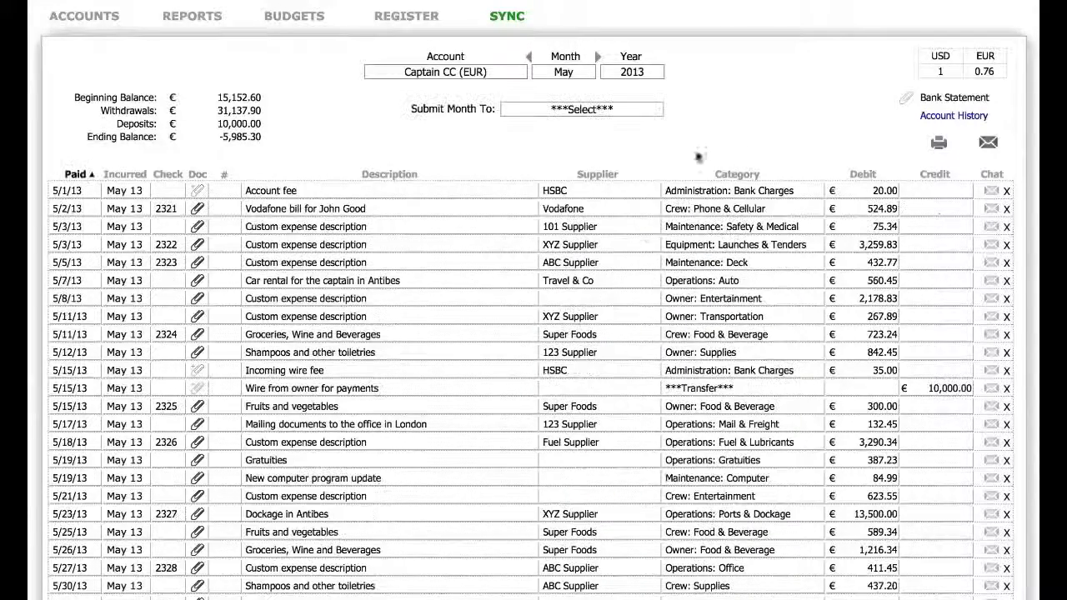
Step: Start a chat asking whether the 3,259.83 XYZ Supplier expense includes the discount
left_click(991, 244)
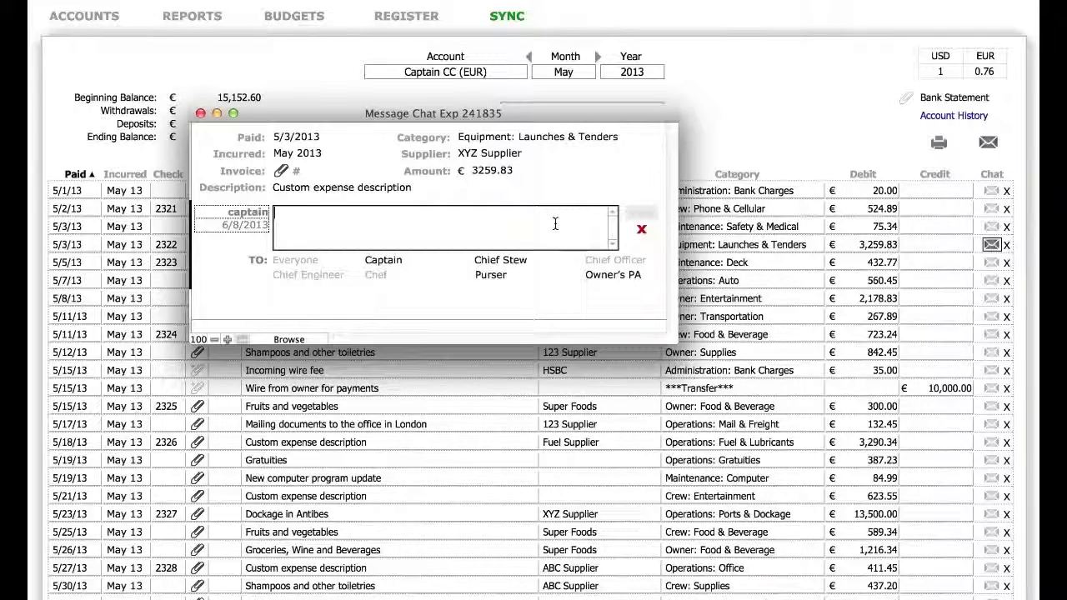
type("Does this amount include the discount?")
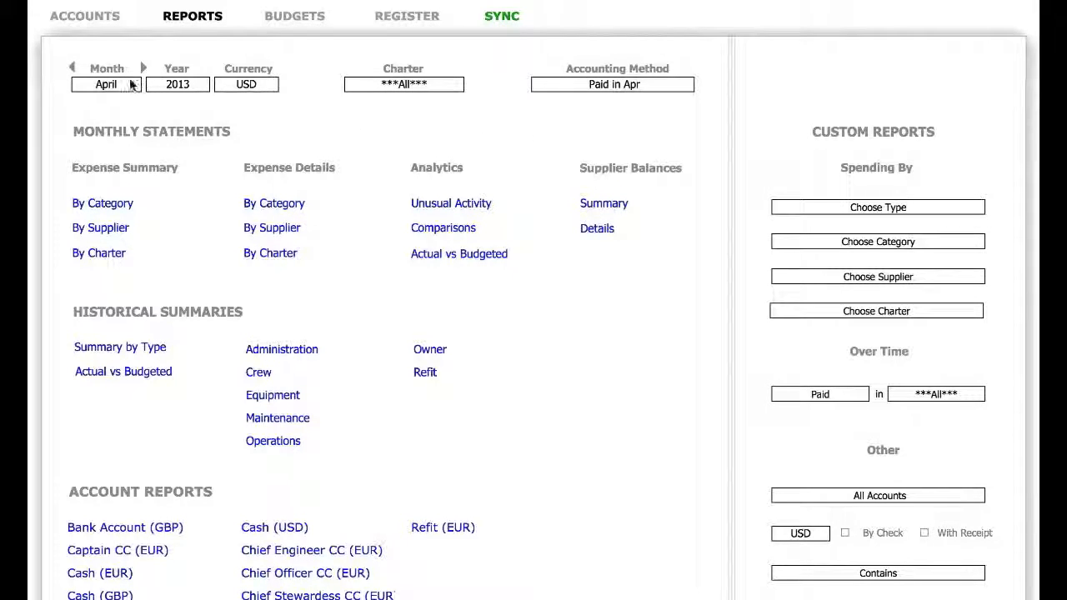
Step: Set reports to May 2013 in EUR and open the expense summary by category
left_click(106, 84)
left_click(84, 177)
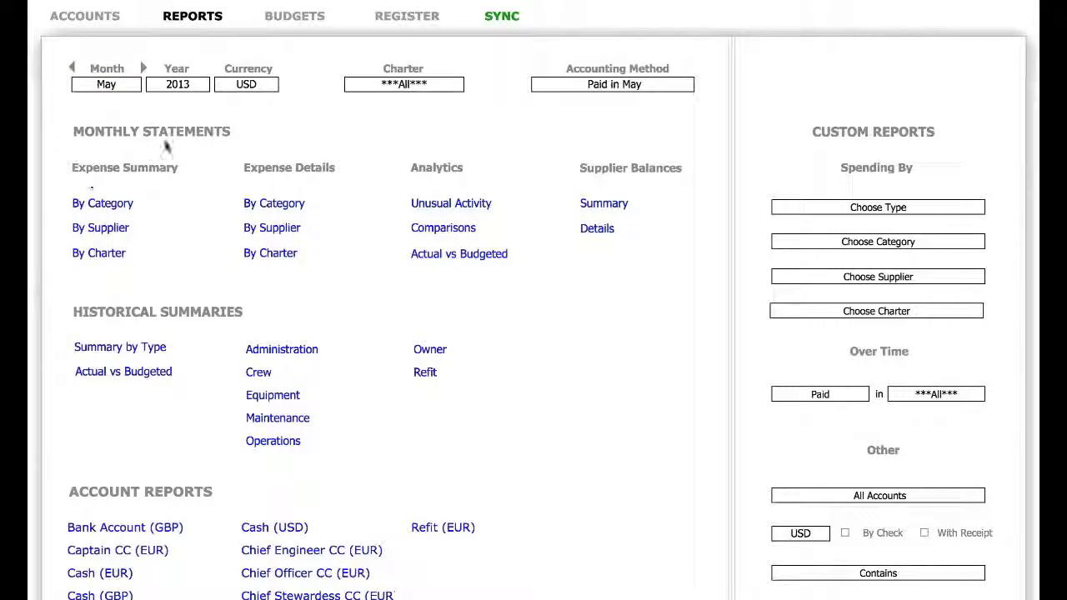
left_click(245, 84)
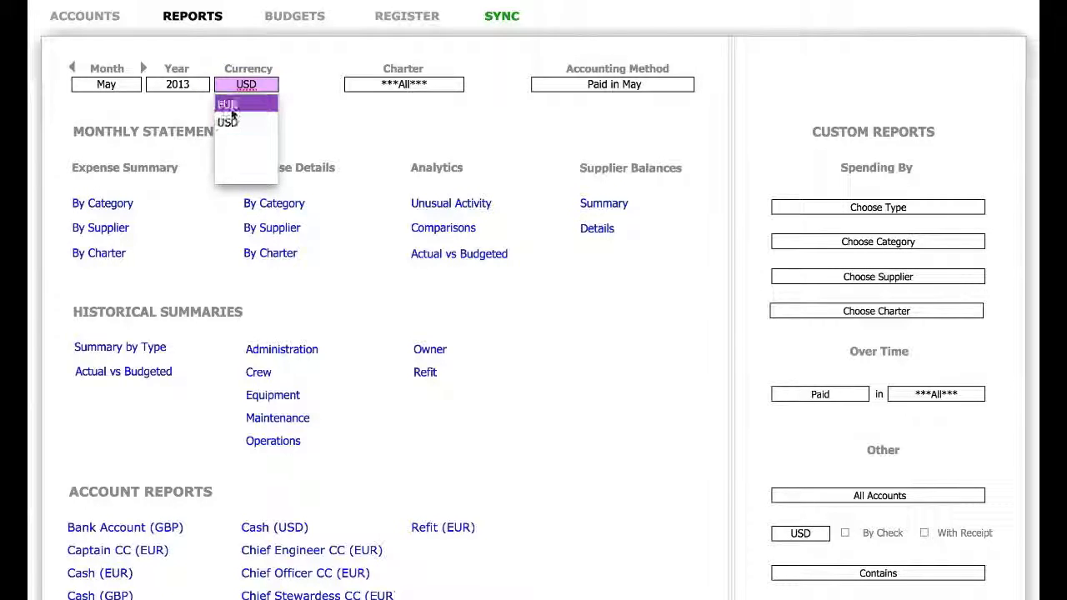
left_click(234, 109)
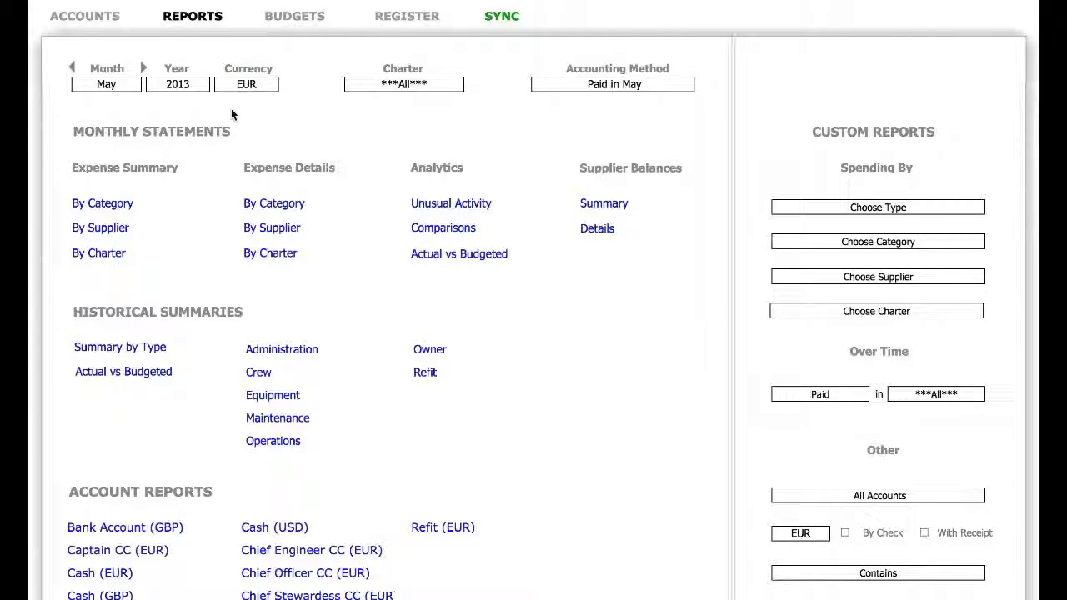
left_click(102, 203)
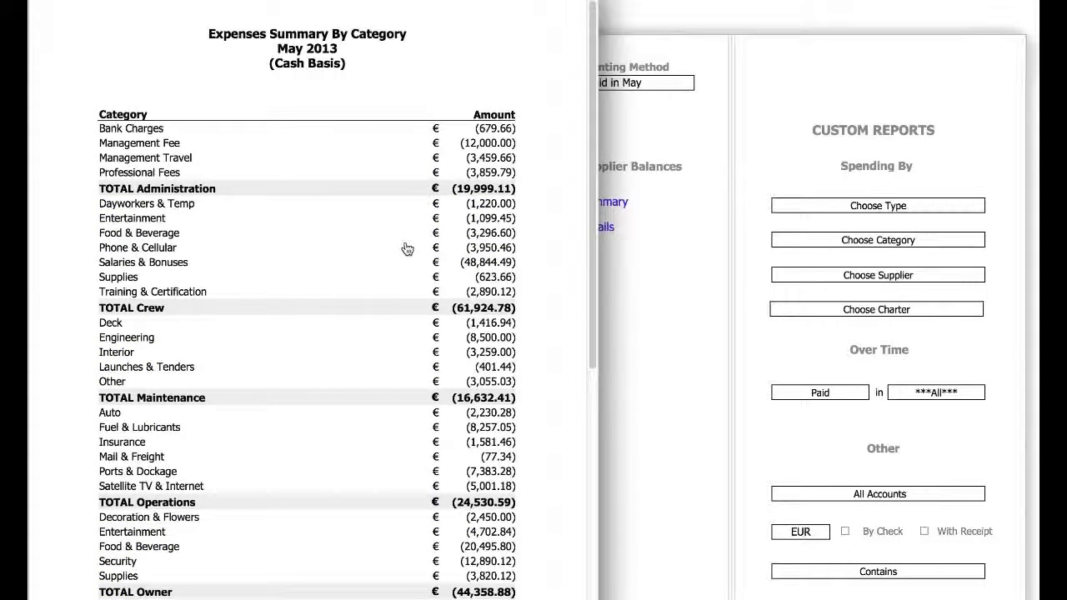
Step: Drill into Food & Beverage, view the Chief Stewardess CC receipt and toggle the category chart
left_click(500, 233)
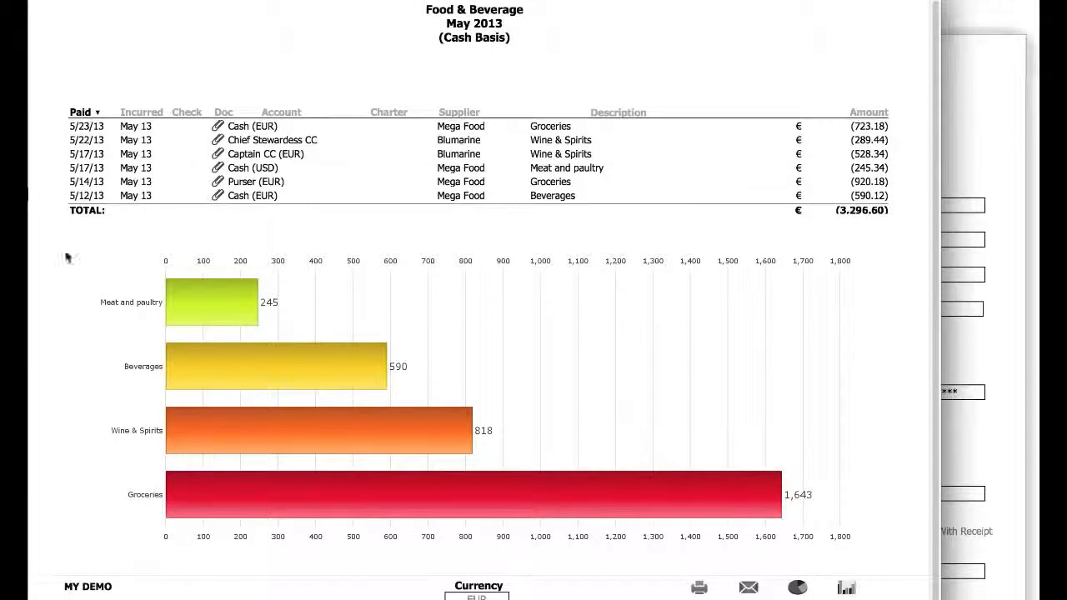
left_click(215, 140)
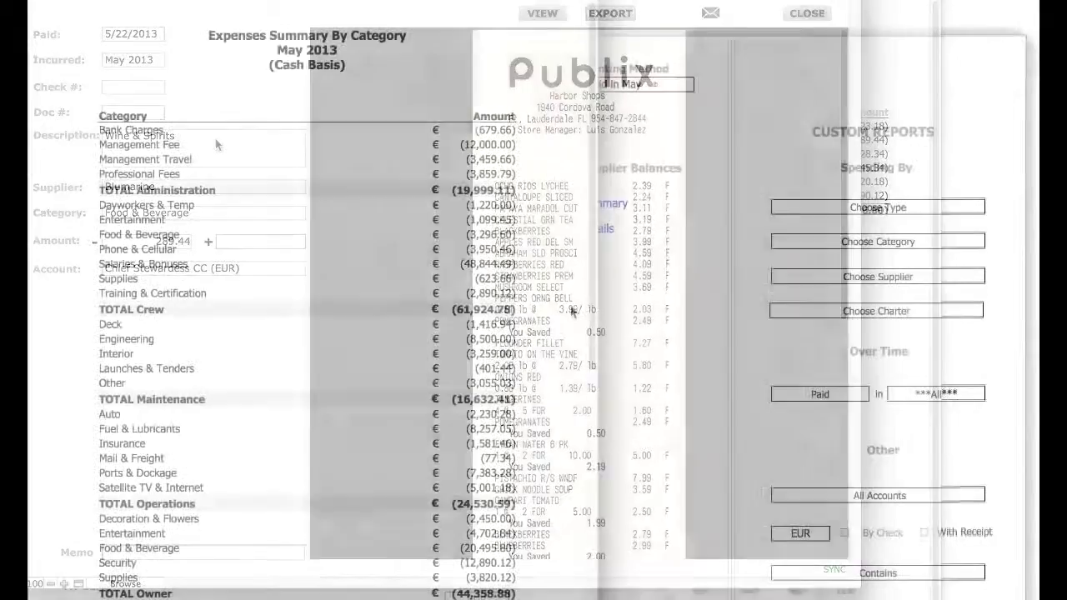
scroll(572, 312, "down", 8)
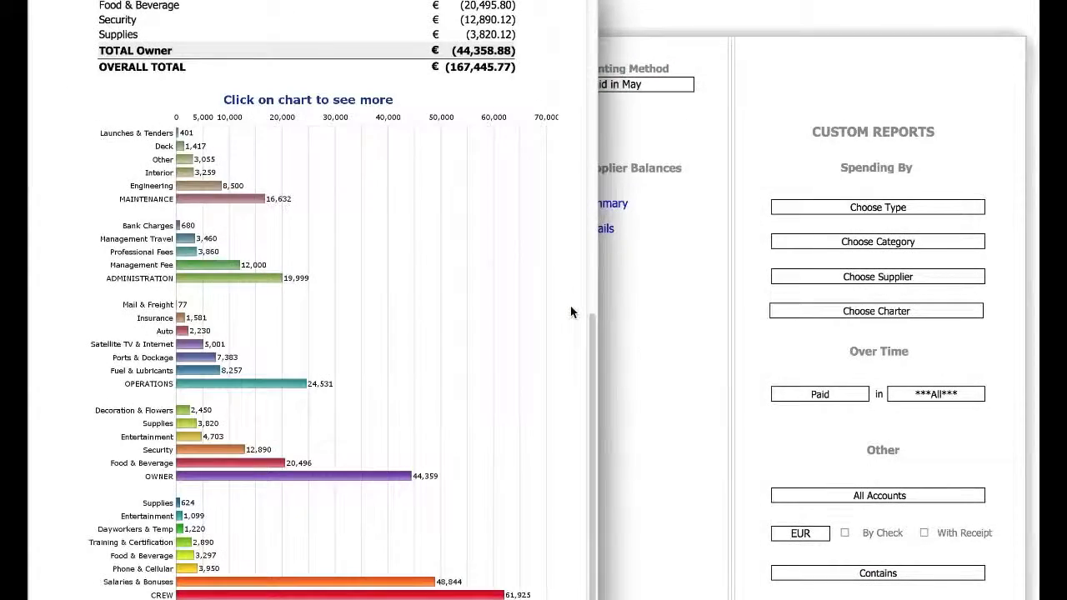
left_click(392, 317)
left_click(392, 317)
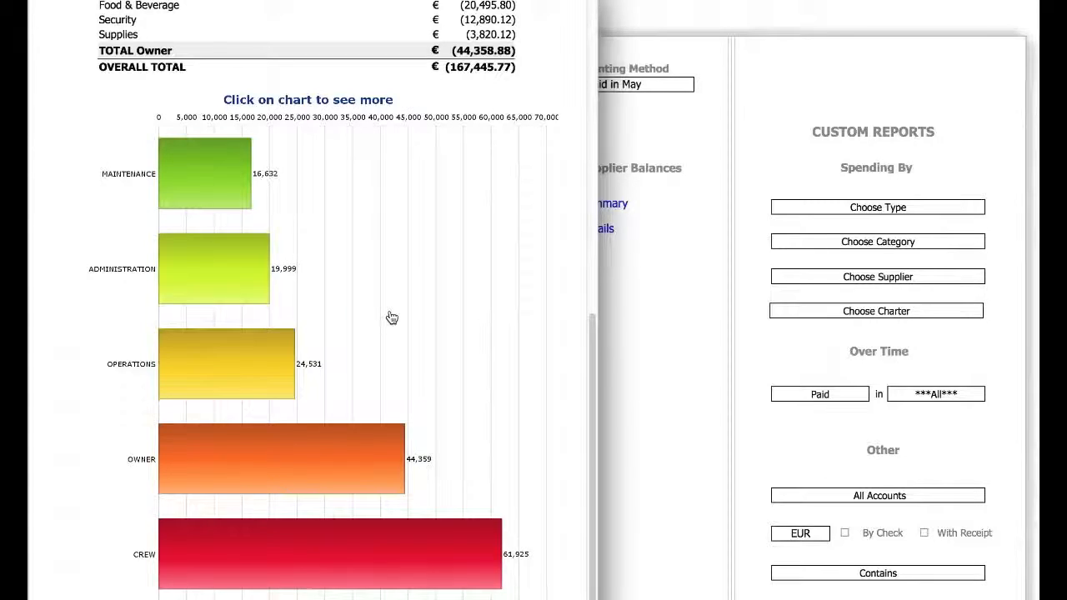
scroll(392, 316, "down", 3)
Step: View the summary as a pie chart and table, then show amounts in pounds
left_click(497, 580)
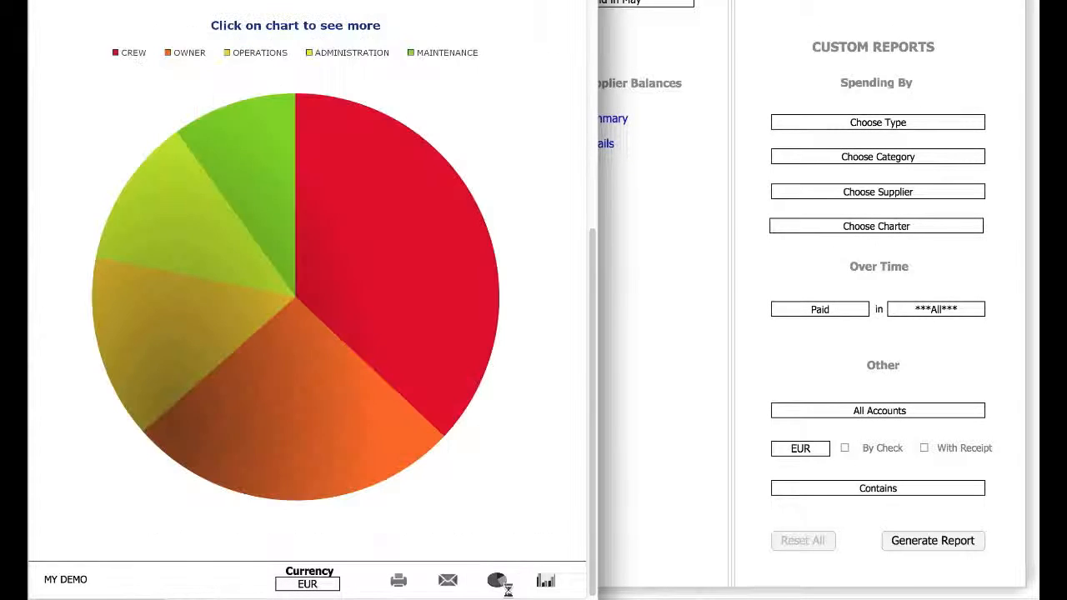
left_click(497, 580)
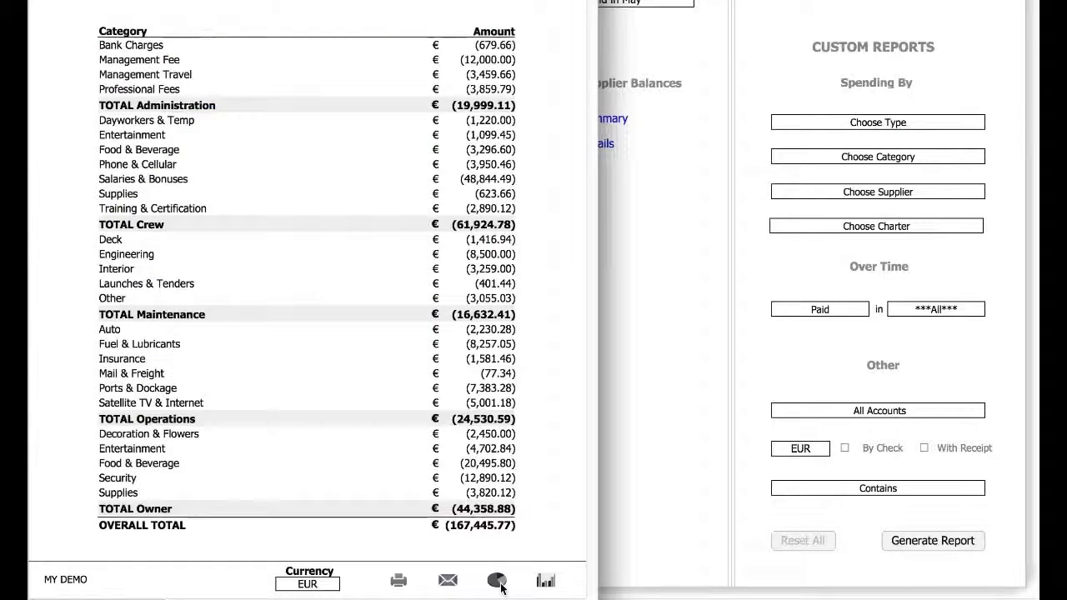
left_click(307, 584)
left_click(302, 513)
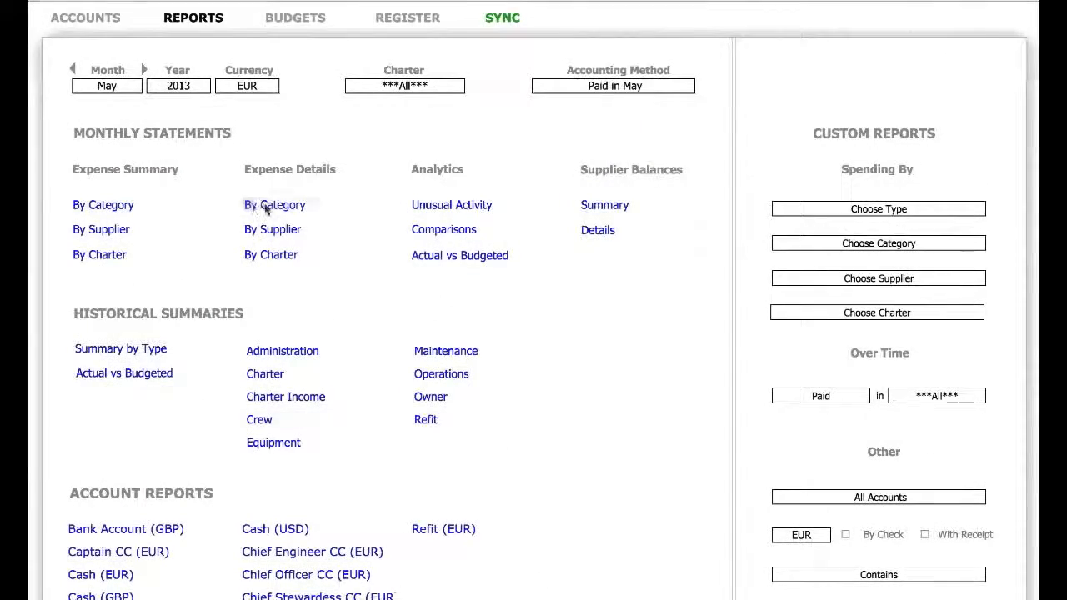
Step: View the May detailed statement by category with its 12,000.00 Management Fee invoice
left_click(267, 205)
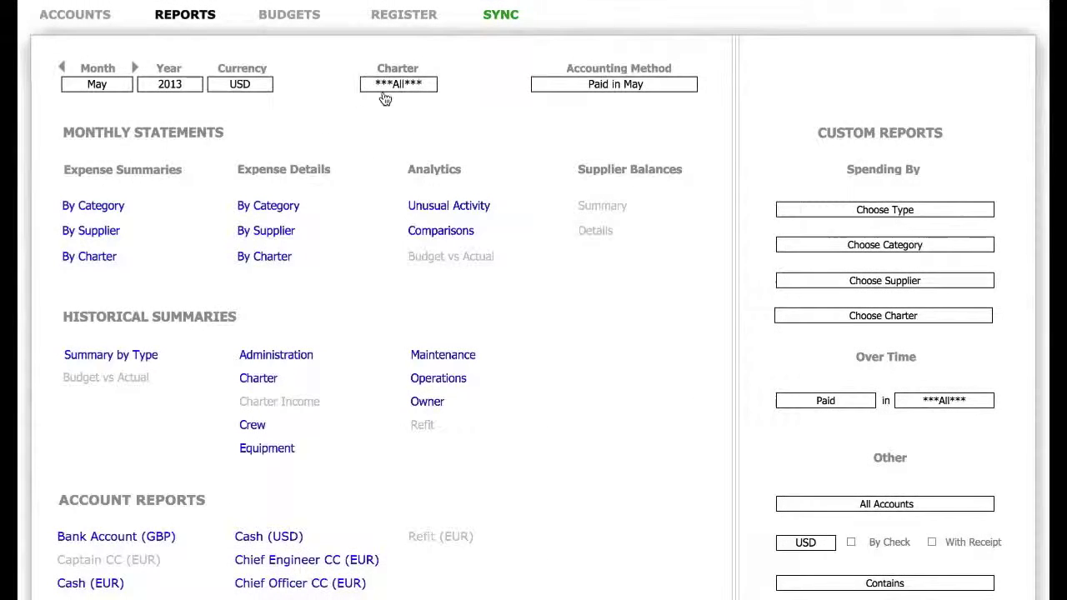
Step: Filter reports to the Johnsons charter and view its May 2013 expense summary by category
left_click(397, 84)
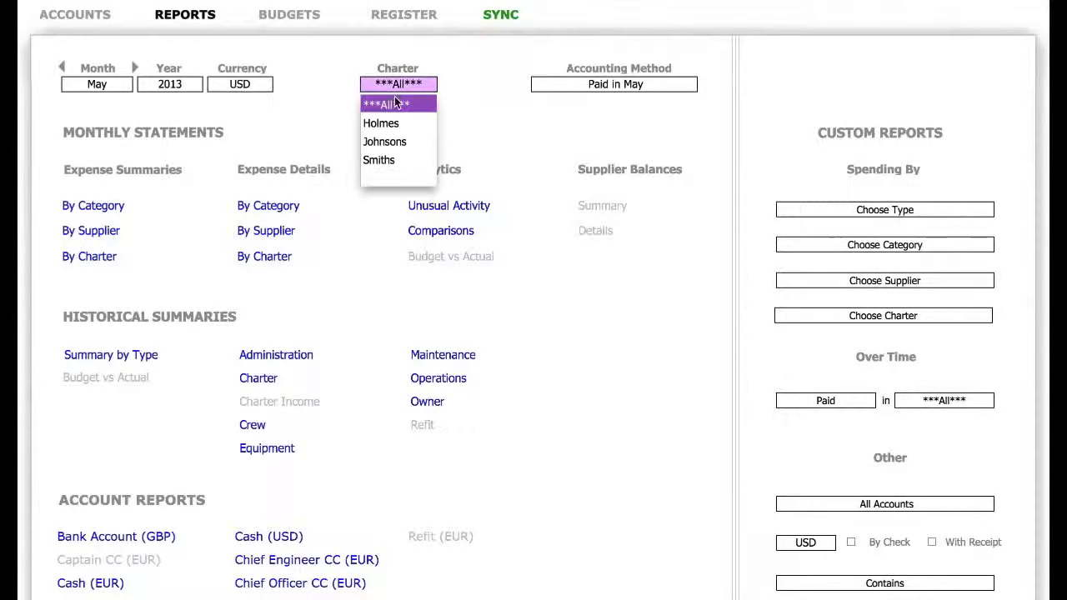
left_click(389, 138)
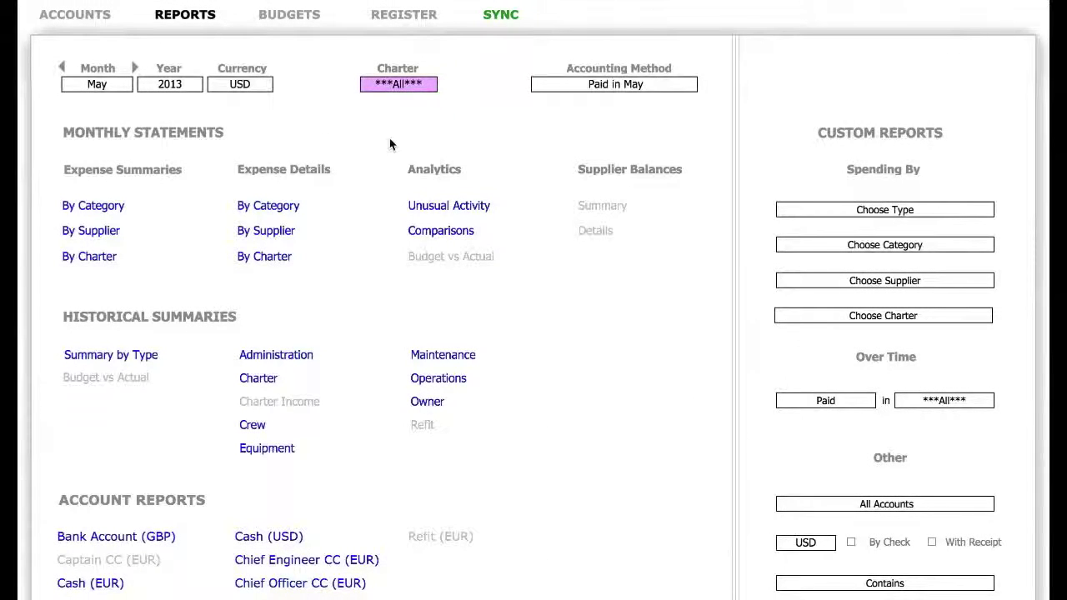
left_click(116, 207)
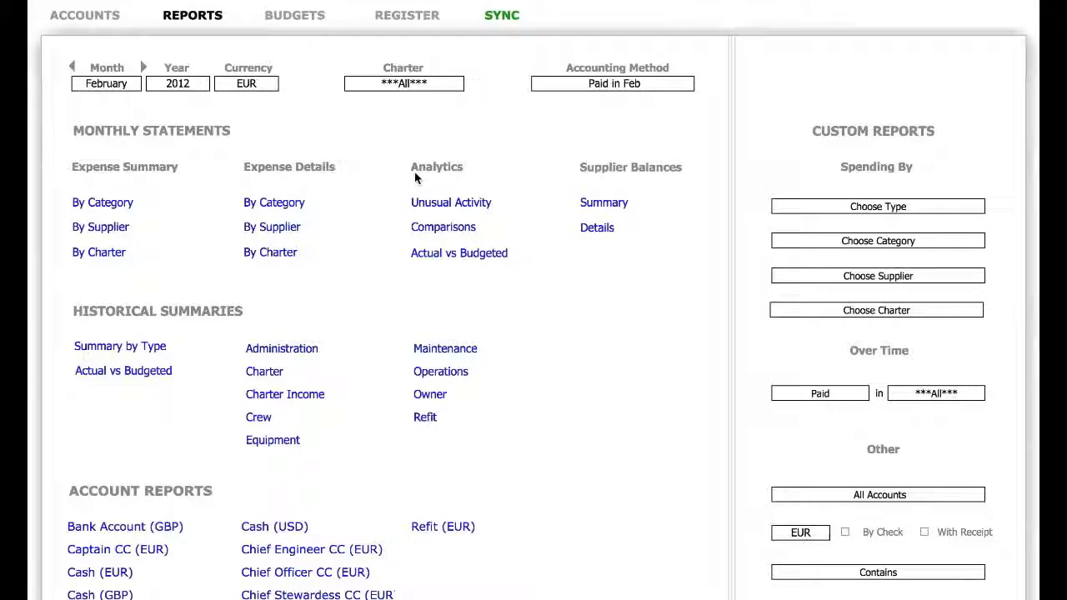
Step: View the unusual spending analysis, then the month-to-month comparison with a Professional Fees drill-down
left_click(436, 206)
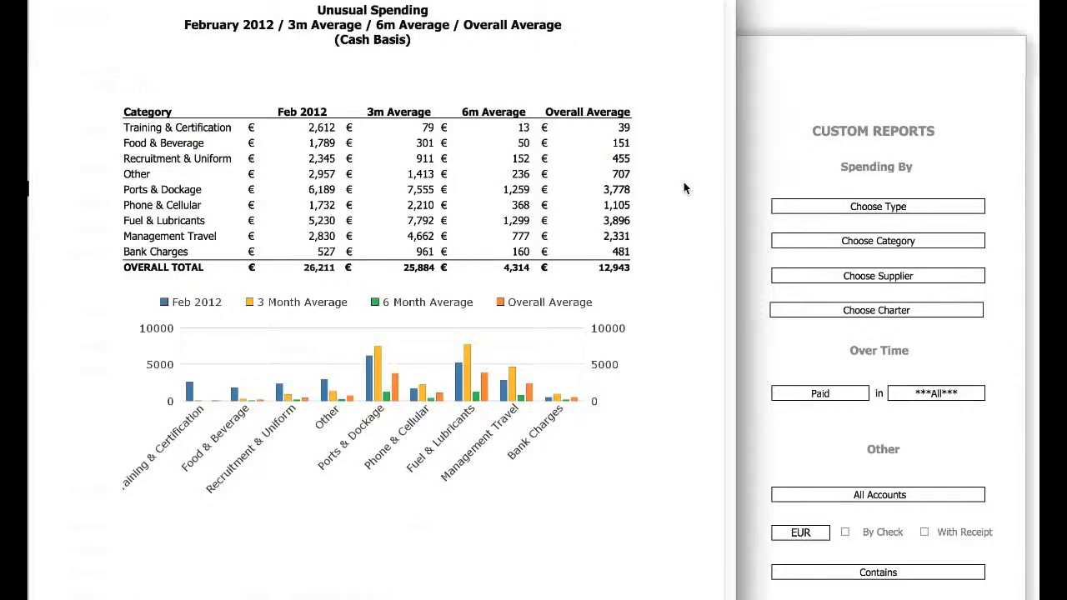
left_click(683, 181)
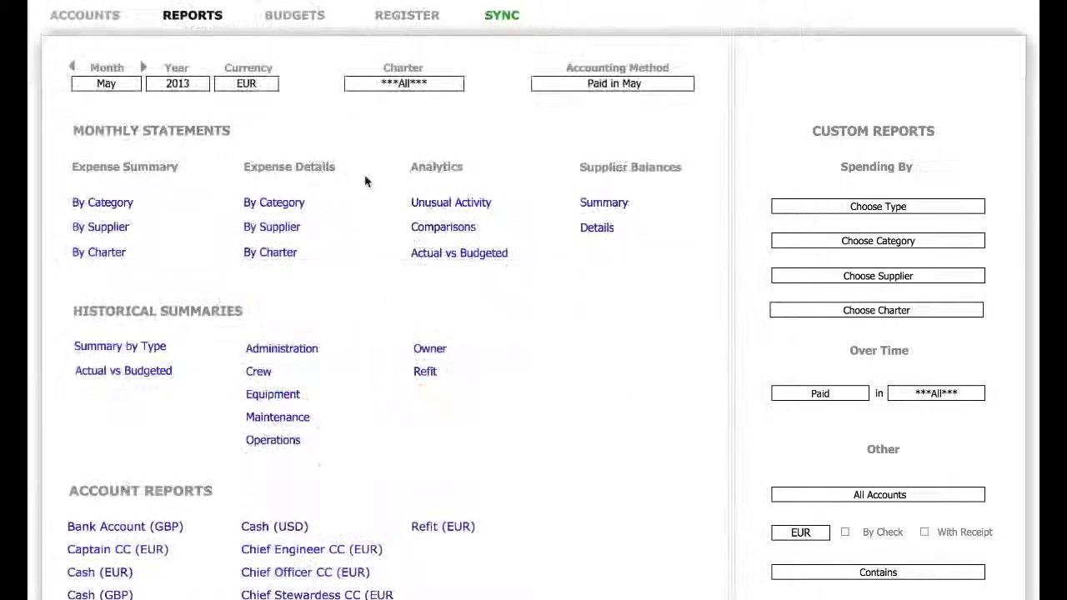
left_click(441, 226)
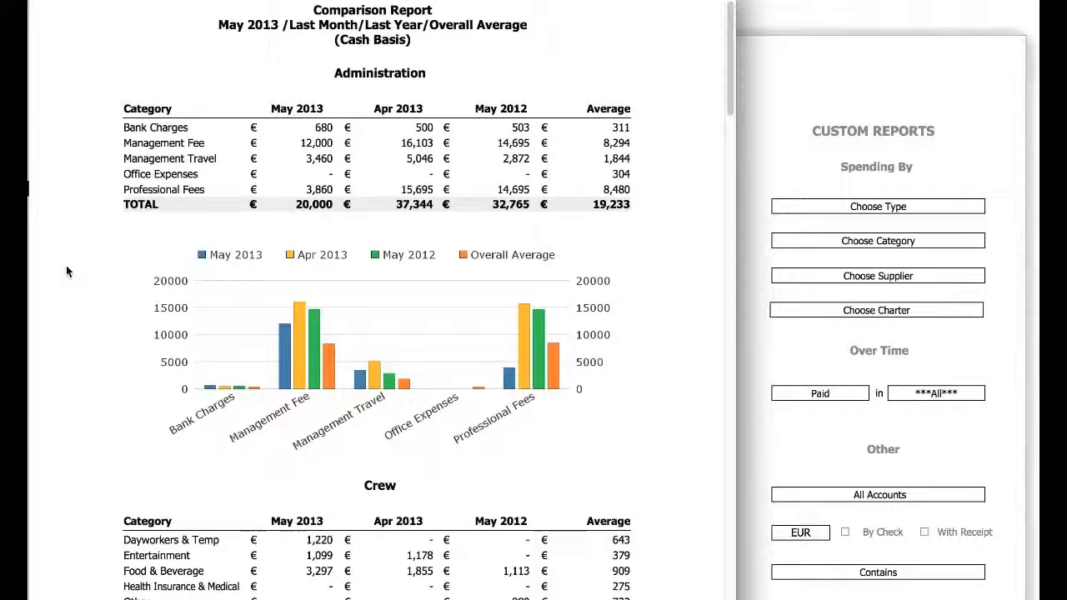
left_click(319, 189)
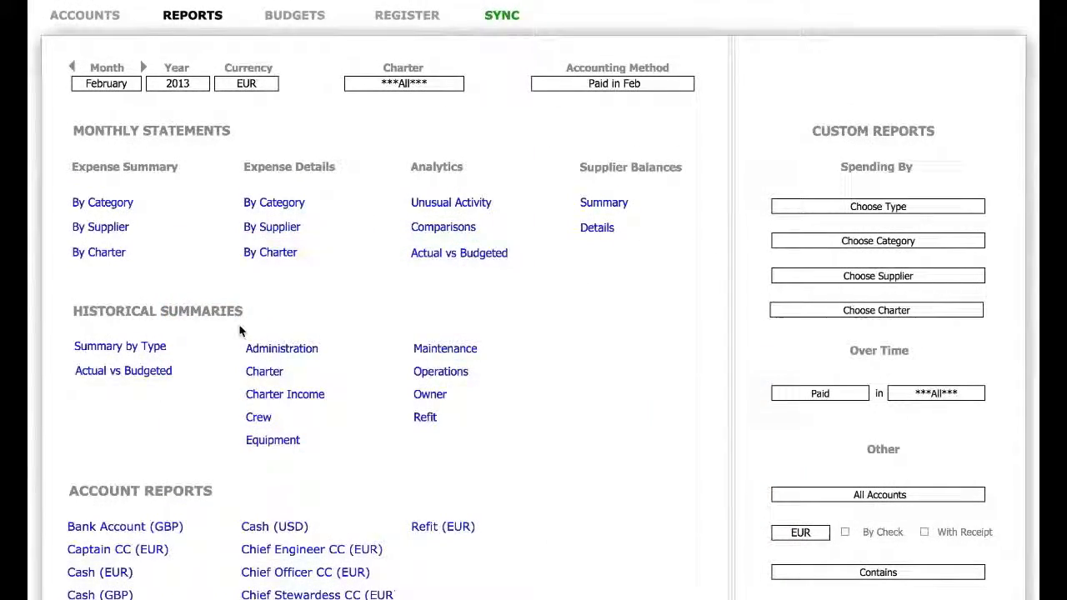
left_click(434, 374)
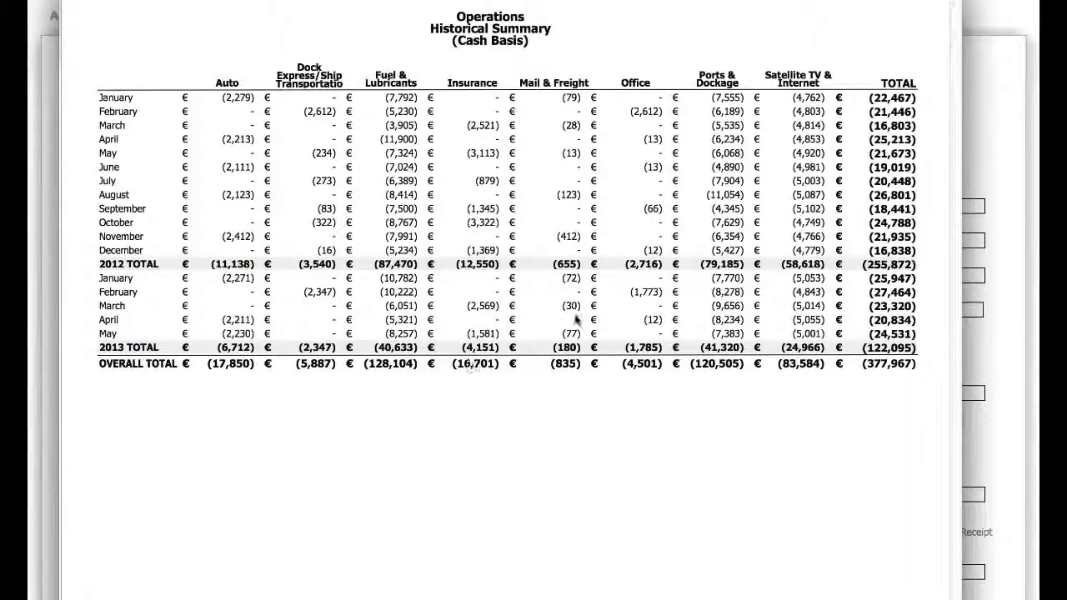
left_click(634, 291)
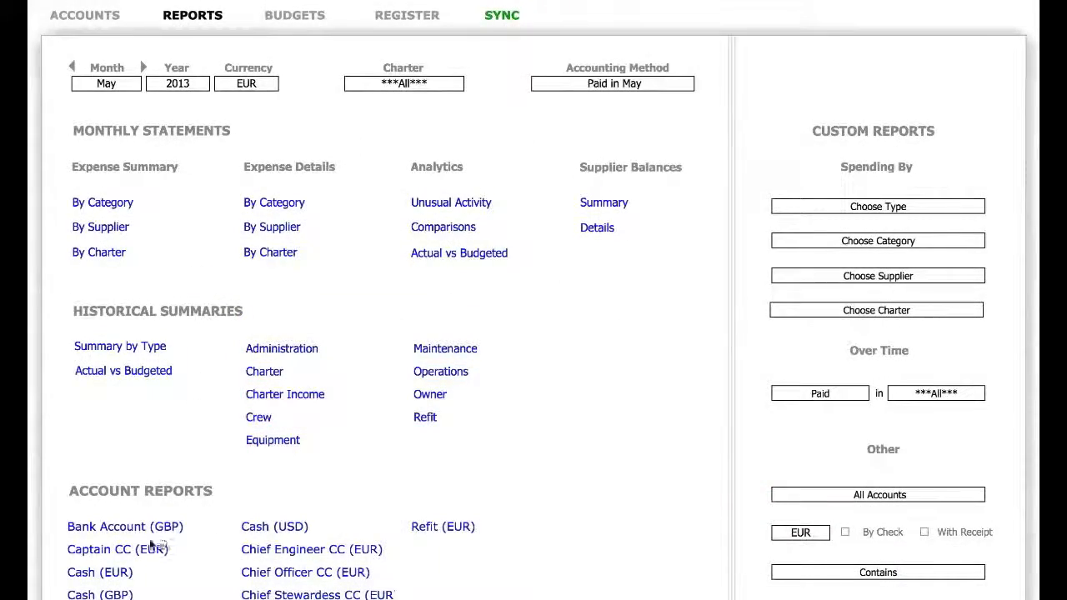
left_click(137, 550)
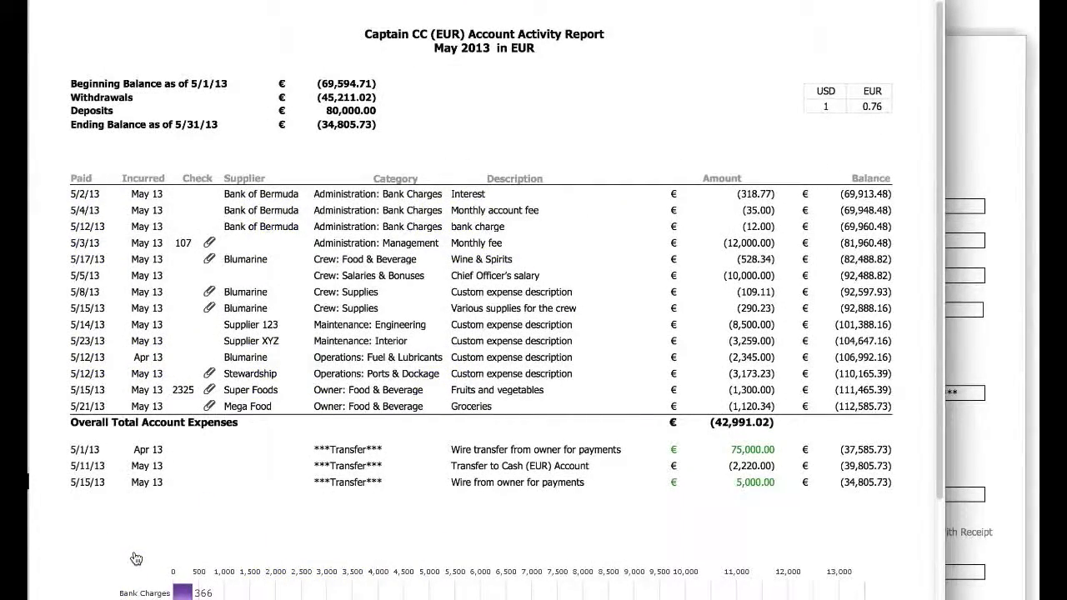
scroll(136, 557, "down", 5)
scroll(137, 558, "down", 5)
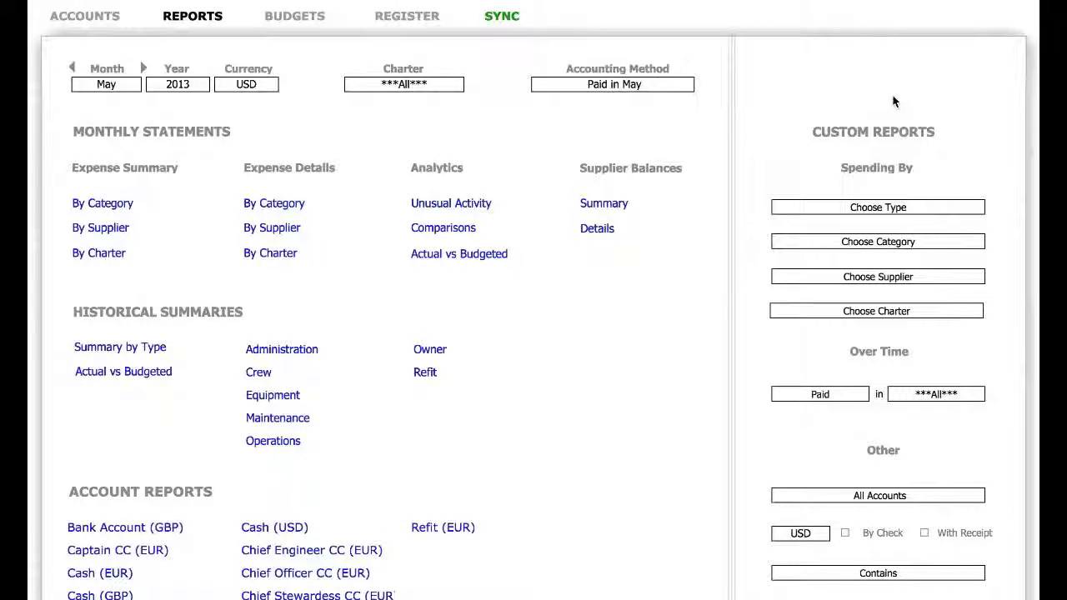
left_click(878, 241)
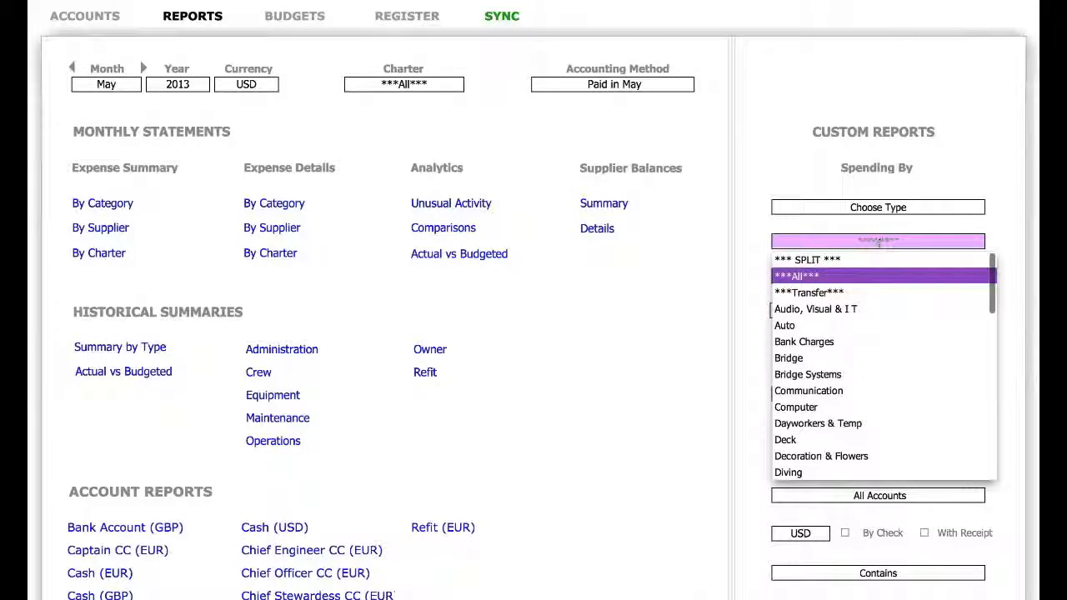
scroll(880, 325, "down", 3)
scroll(880, 325, "down", 2)
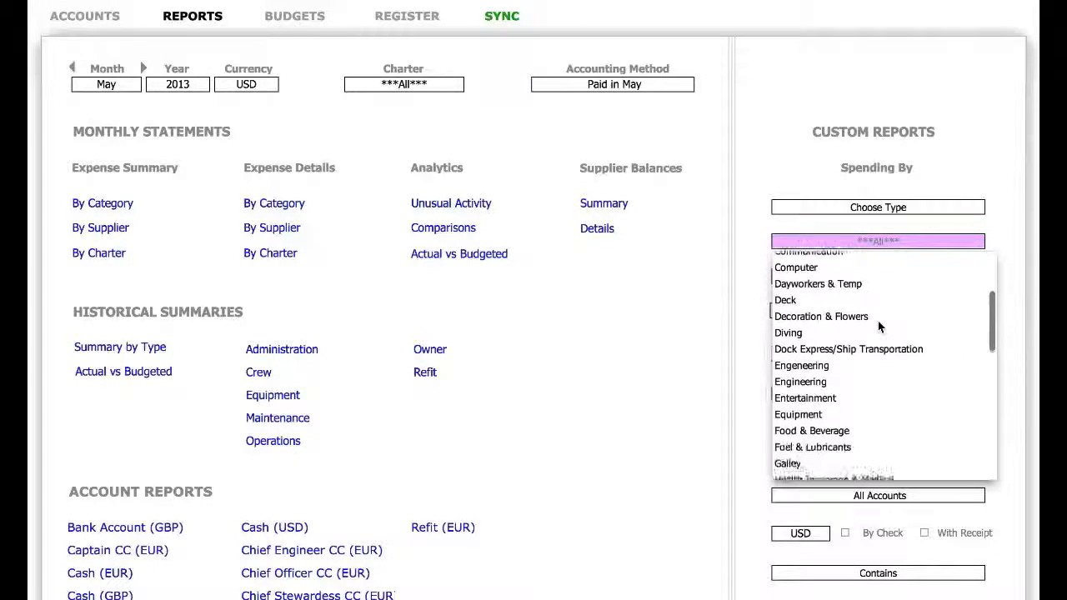
scroll(879, 325, "down", 2)
left_click(850, 323)
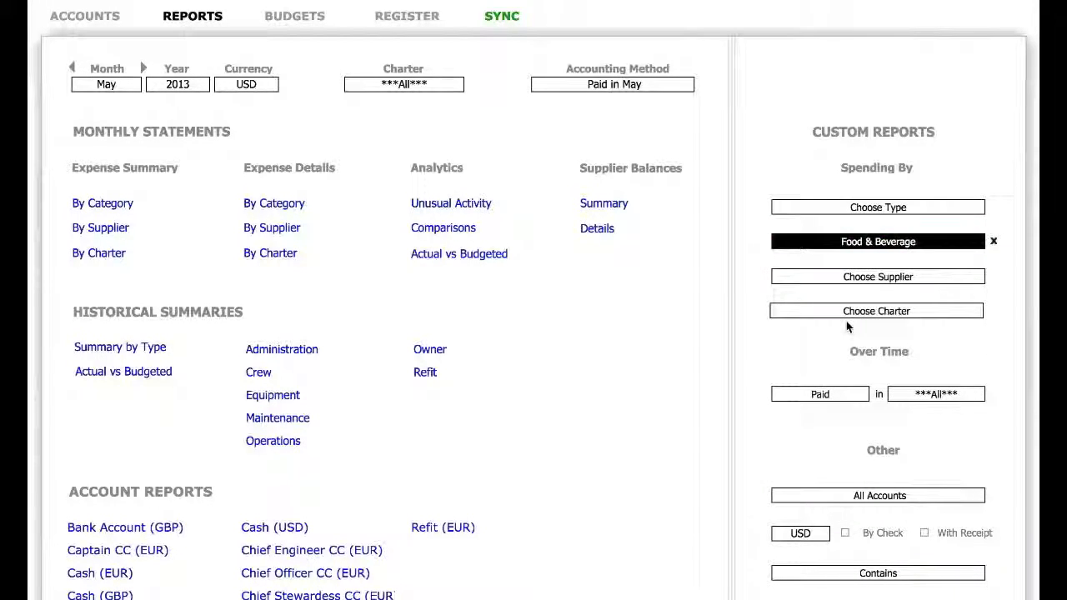
left_click(842, 574)
type("Fruit")
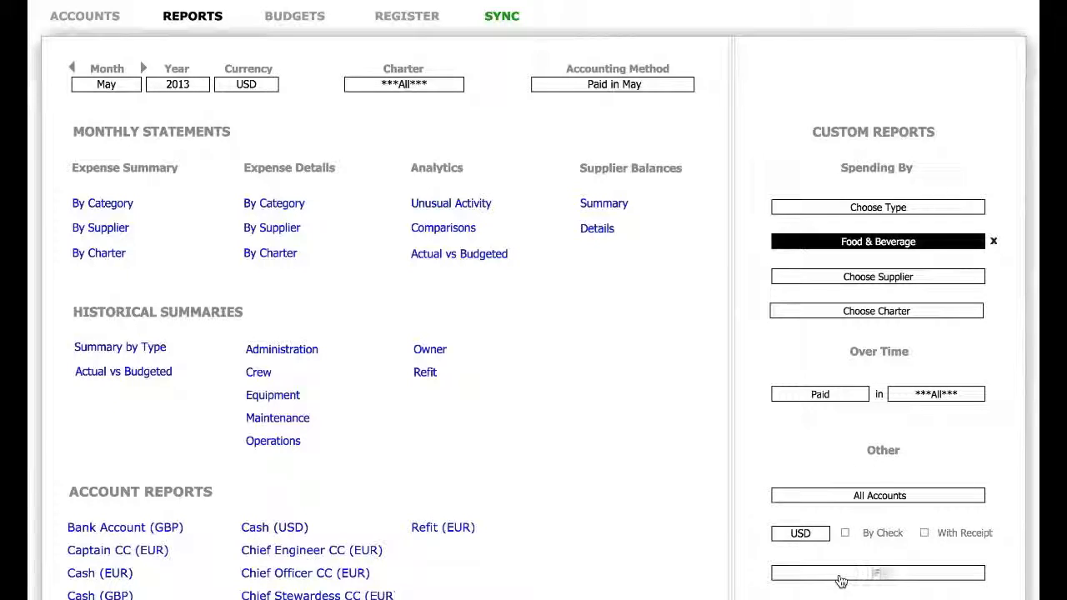
left_click(879, 496)
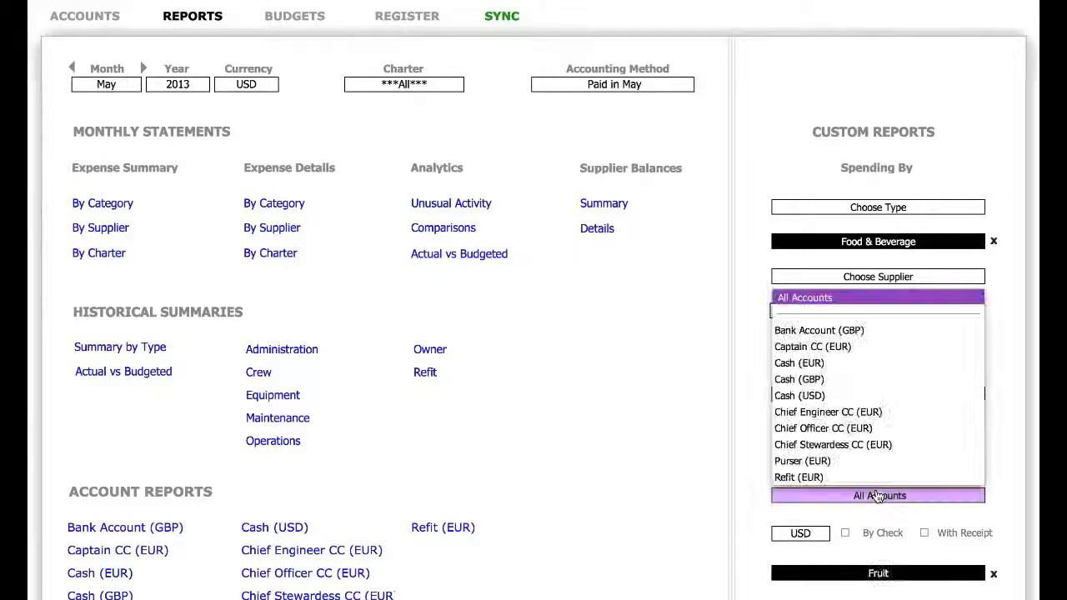
left_click(806, 364)
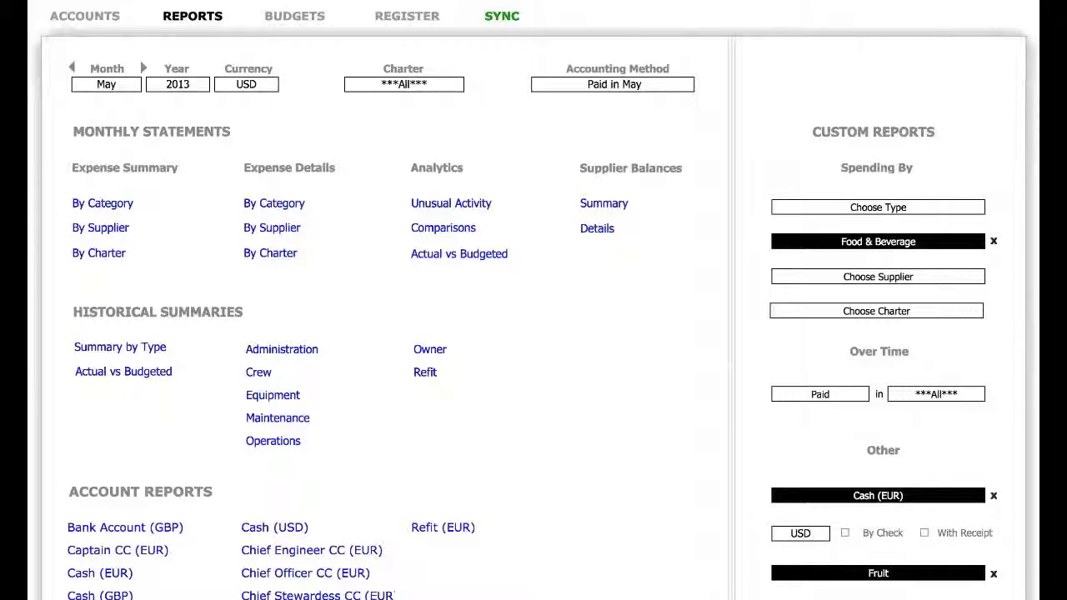
key("Return")
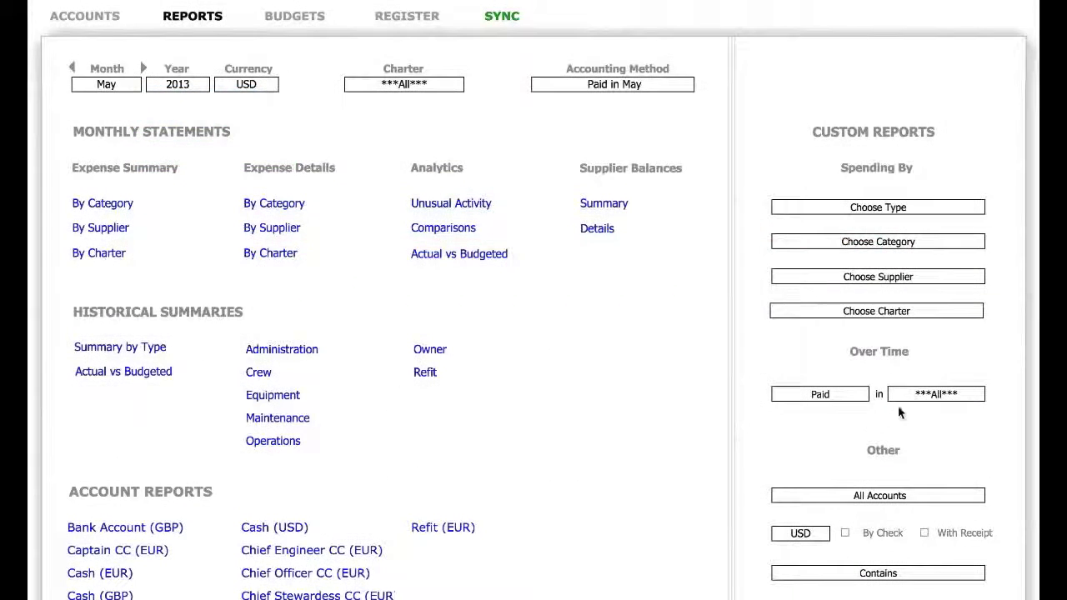
Step: Run the custom report over the date range May 20–27, 2013
left_click(915, 394)
left_click(916, 427)
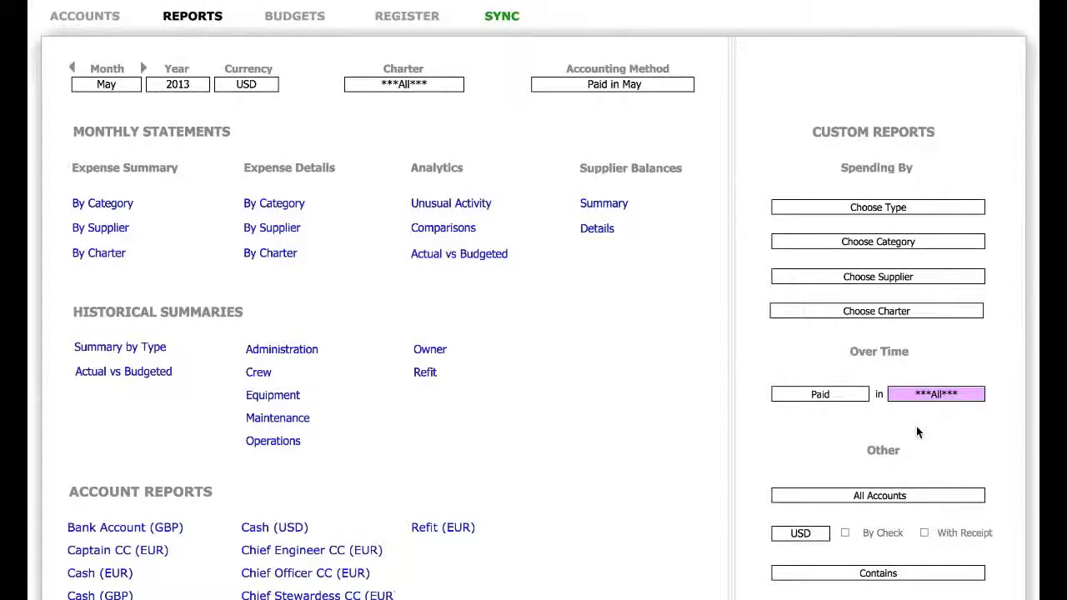
left_click(819, 416)
left_click(779, 505)
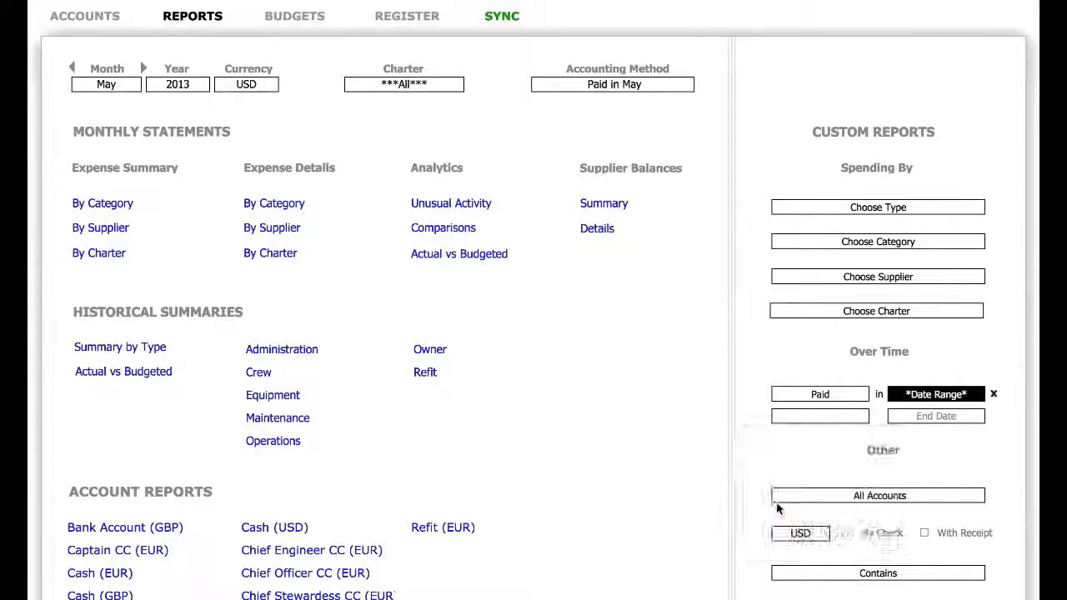
left_click(917, 416)
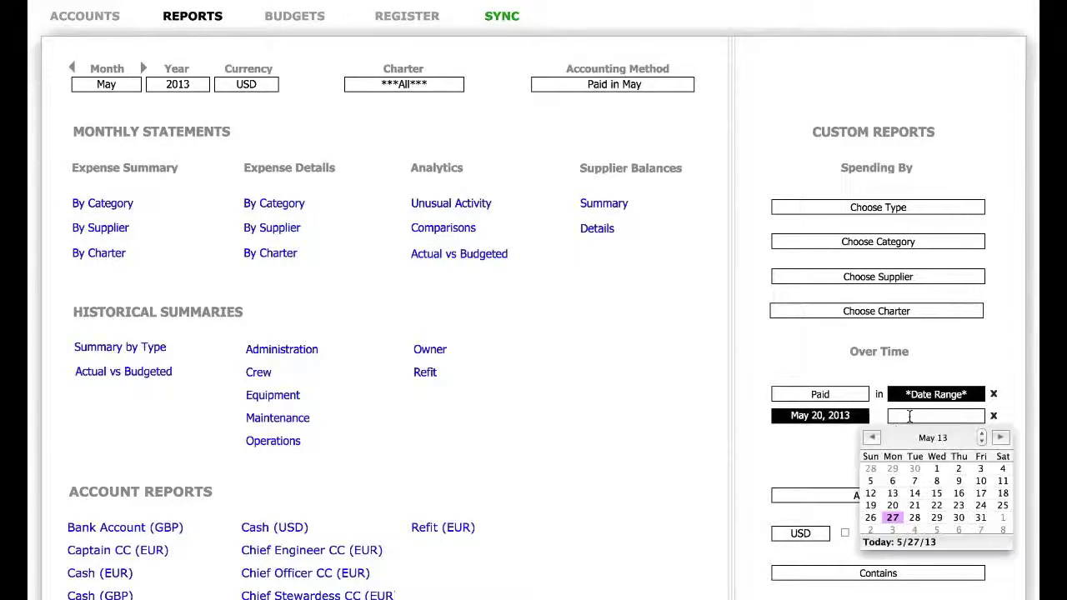
left_click(888, 527)
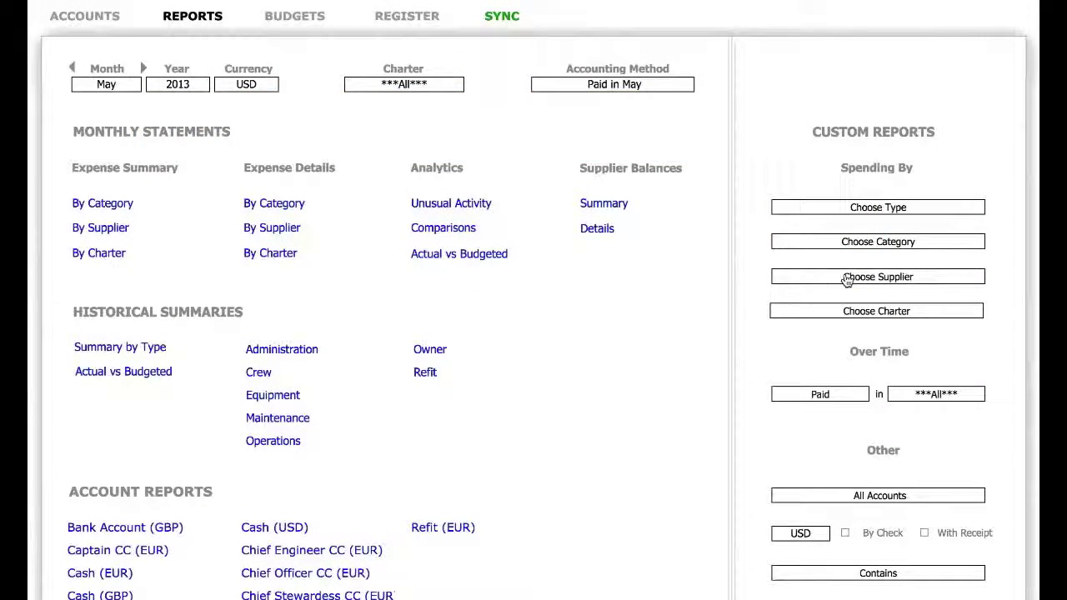
Step: Filter the custom report to supplier Blumarine
left_click(846, 280)
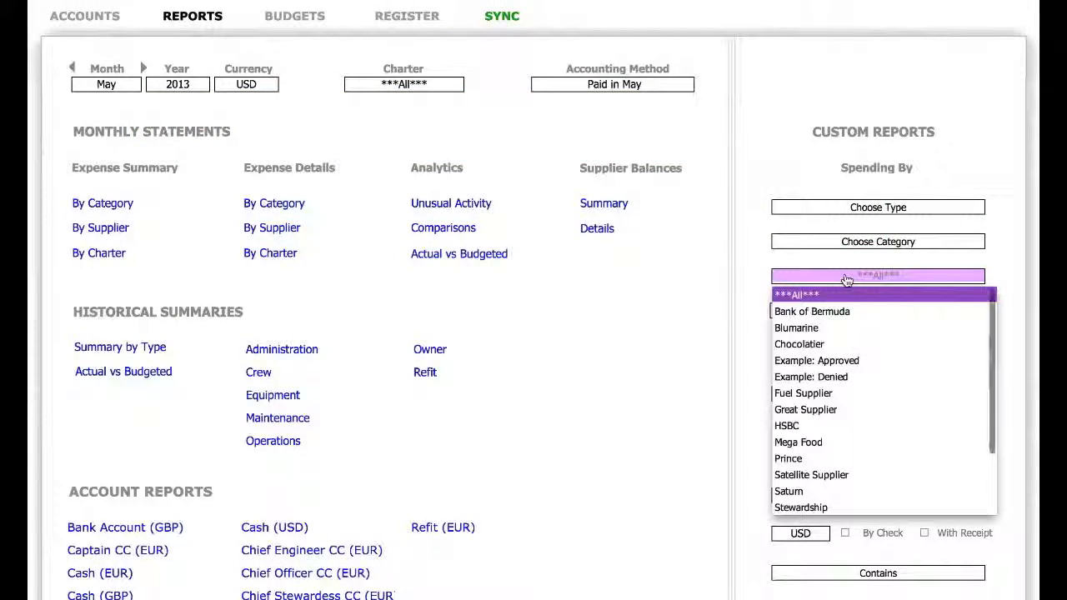
left_click(813, 327)
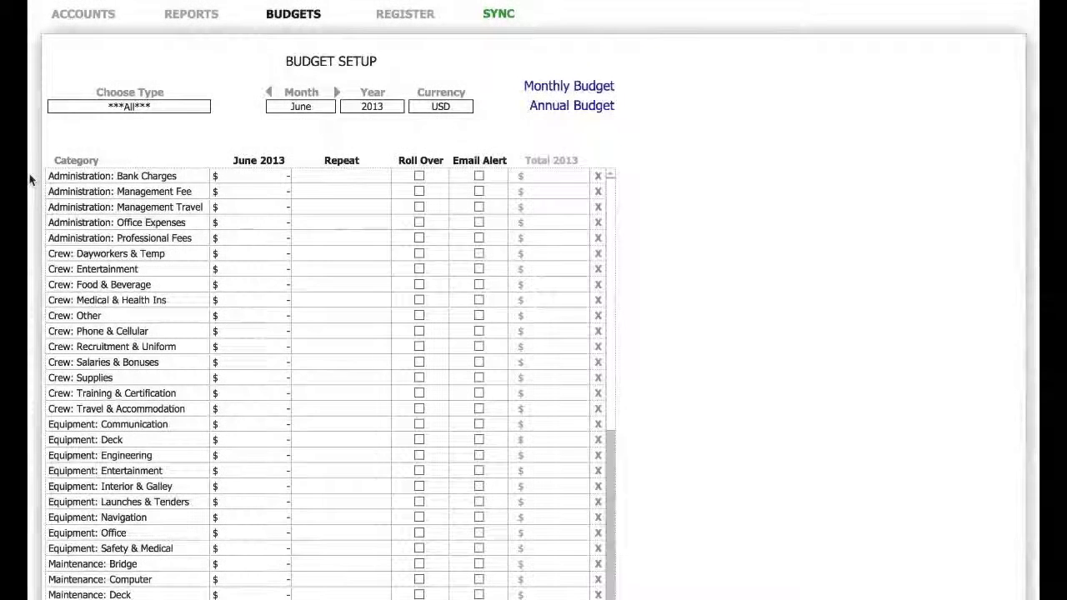
Step: Give the Operations Auto category 3000 every month from June 2013 with roll-over and email alerts
left_click(127, 106)
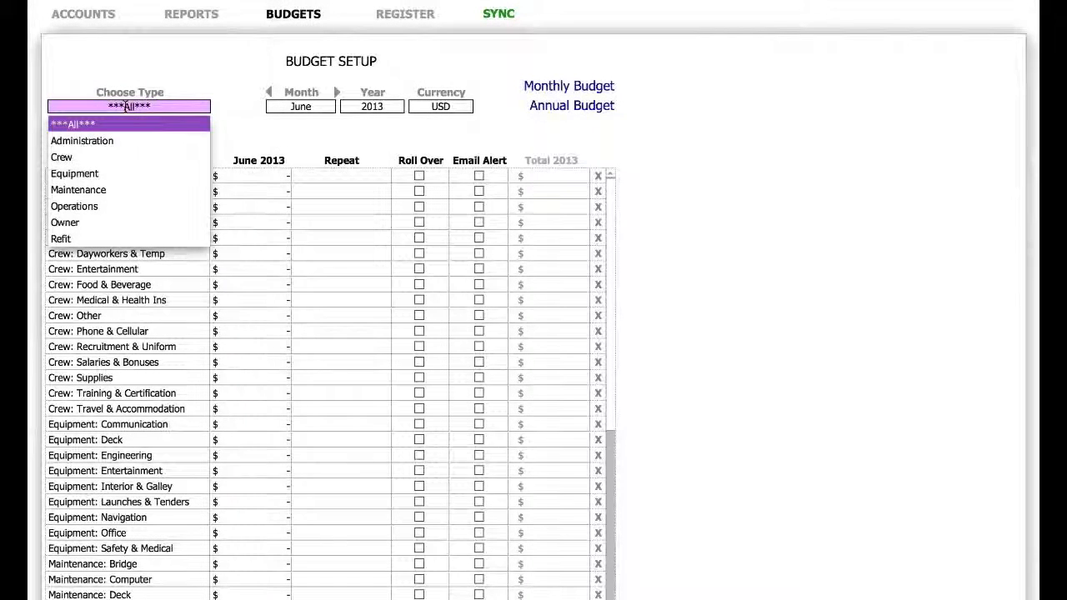
left_click(74, 206)
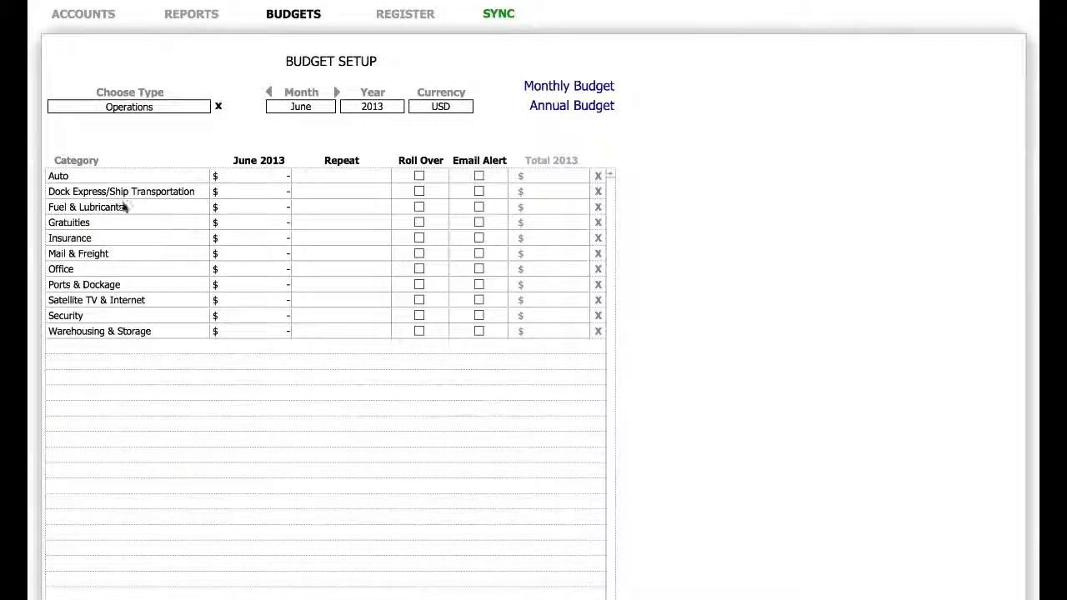
left_click(252, 177)
type("3000")
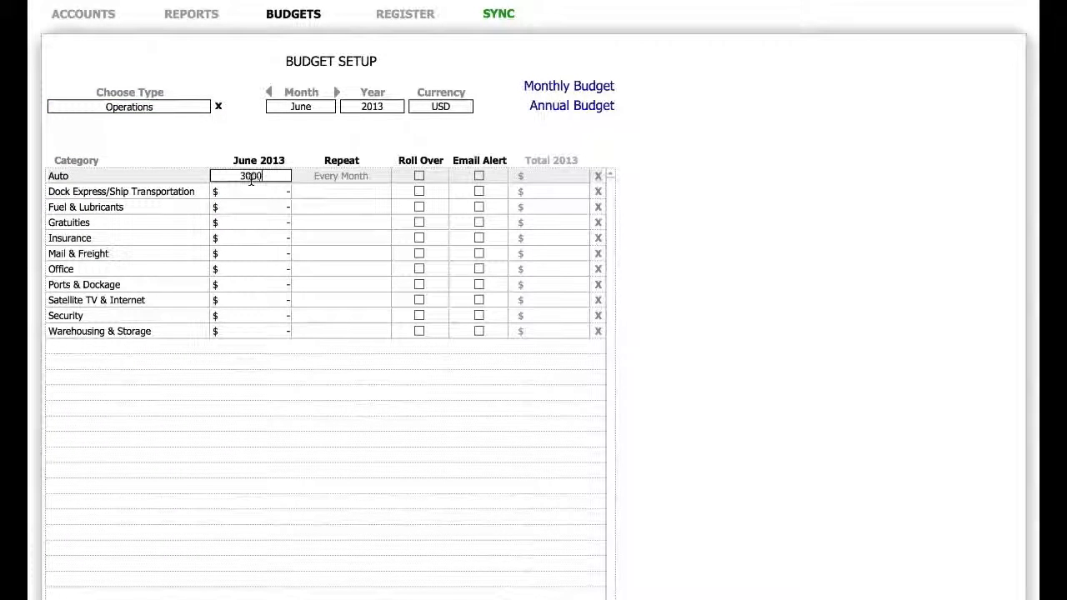
left_click(324, 177)
left_click(325, 228)
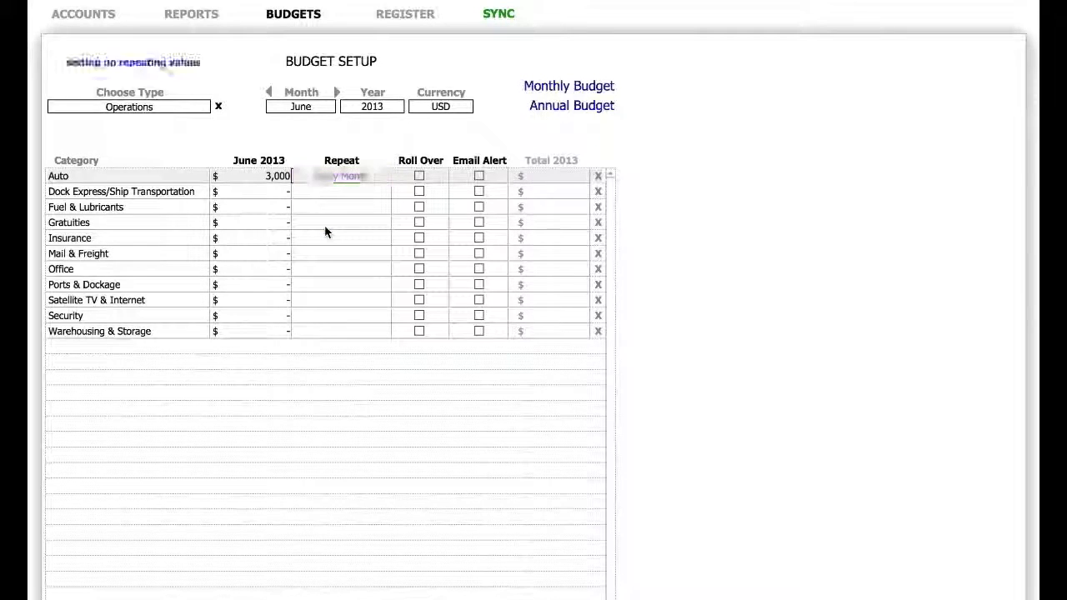
left_click(419, 177)
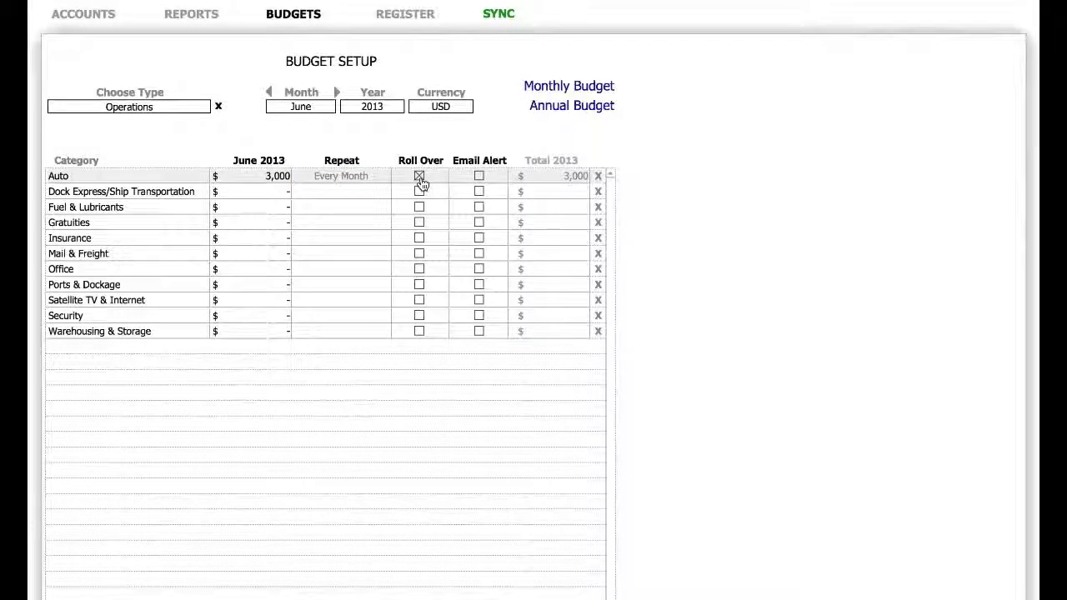
left_click(478, 176)
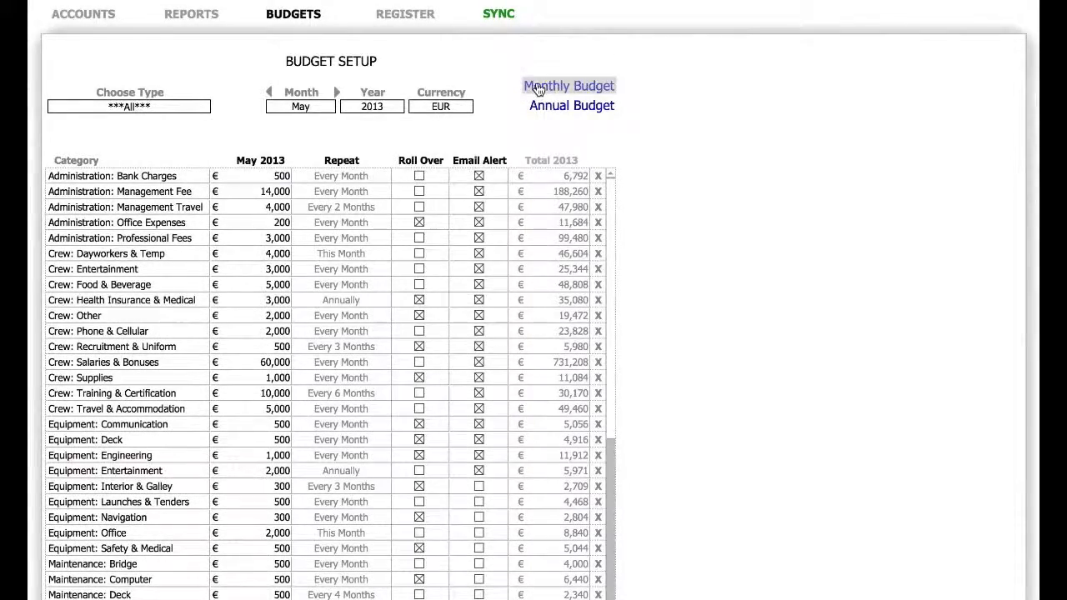
left_click(568, 86)
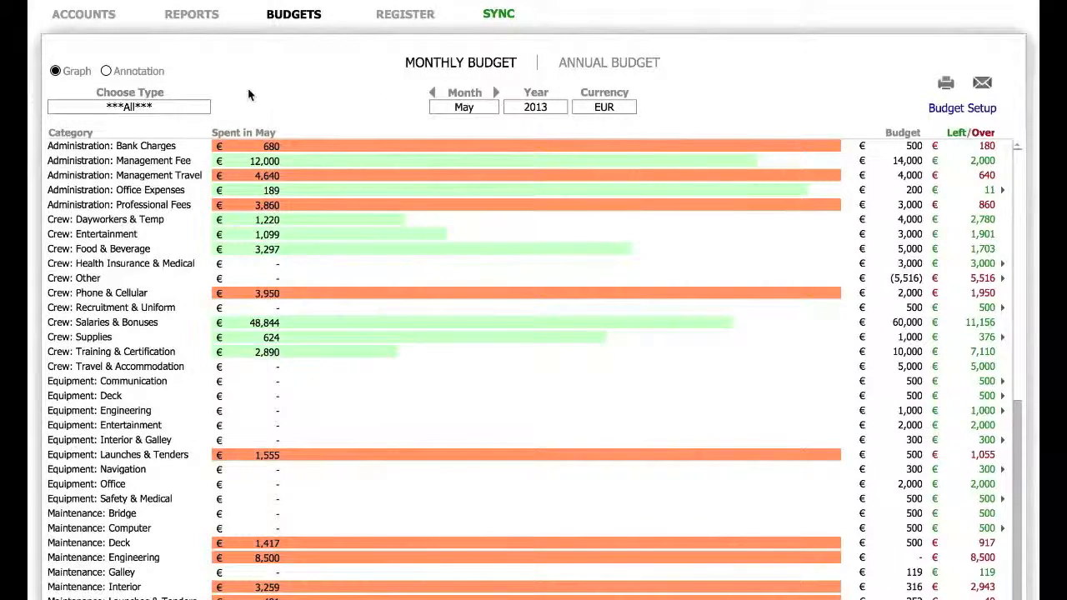
left_click(202, 107)
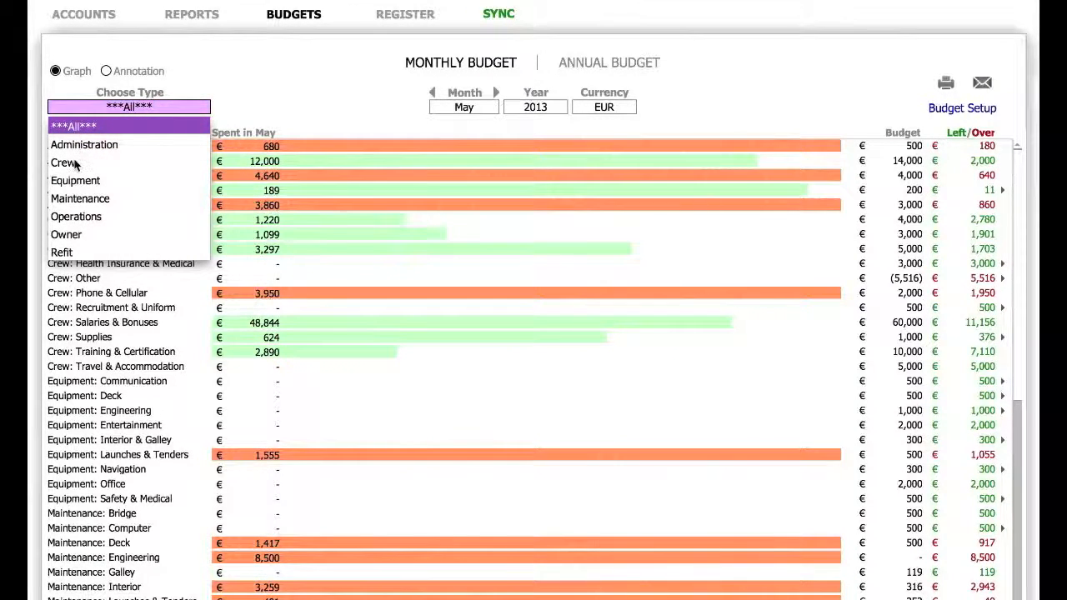
left_click(63, 162)
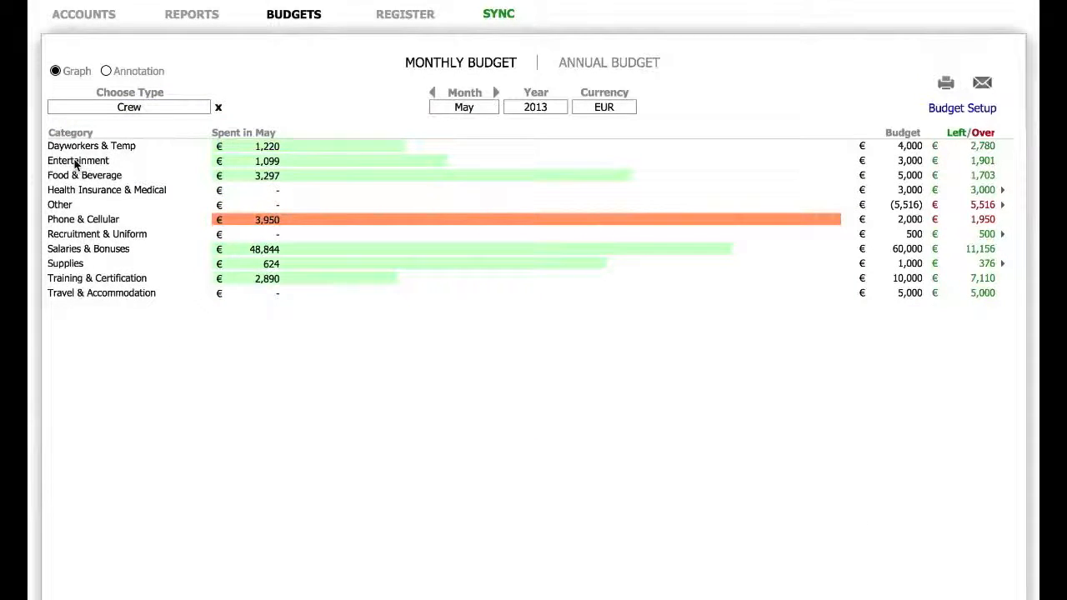
left_click(259, 177)
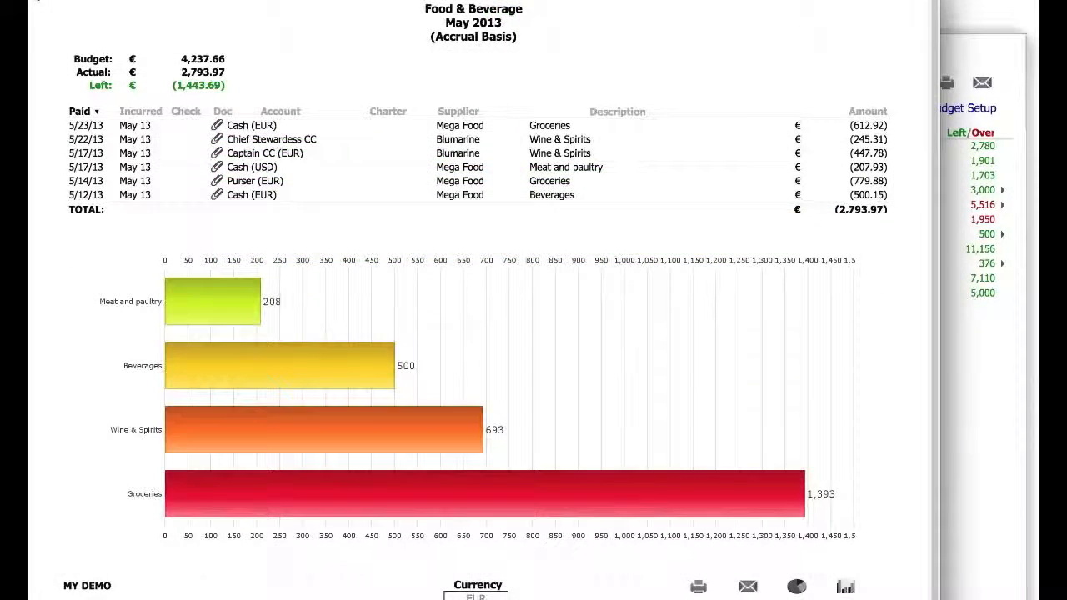
key("Escape")
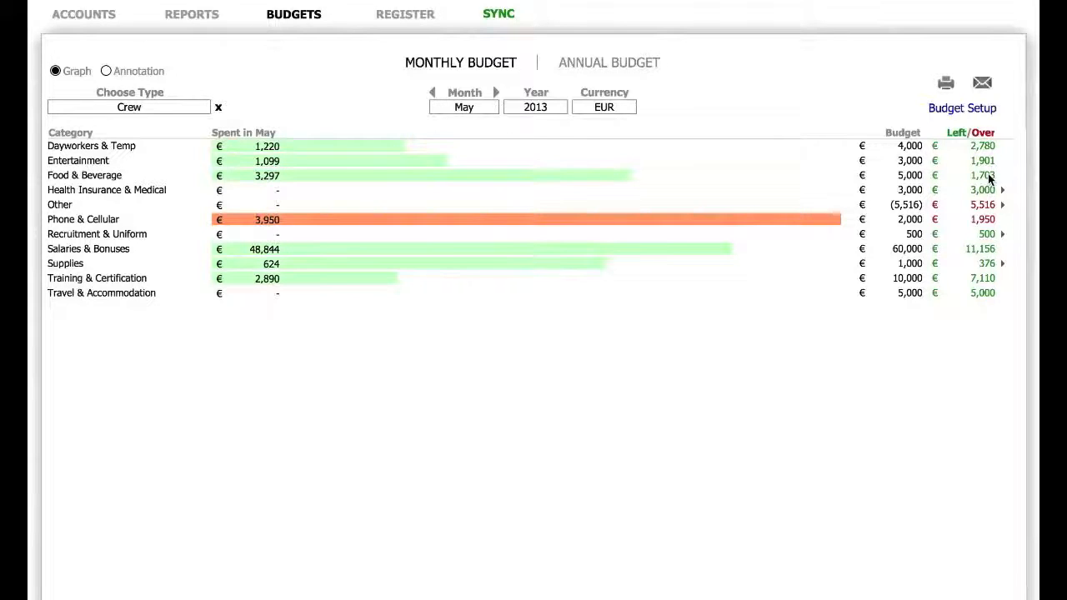
left_click(617, 62)
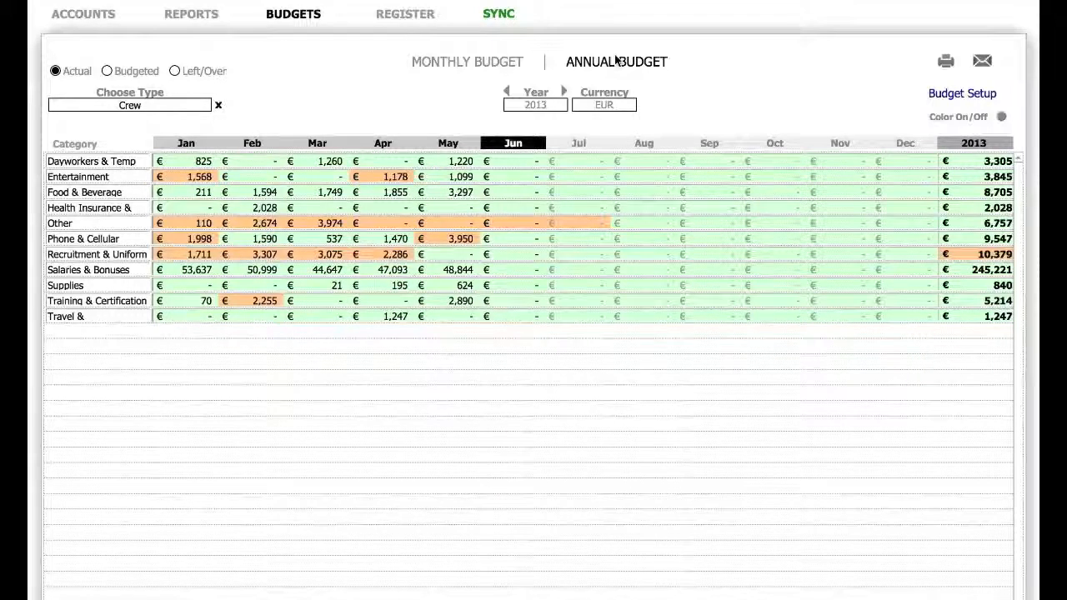
Step: View the May 2013 Food & Beverage budget detail from the annual Crew budget
left_click(471, 193)
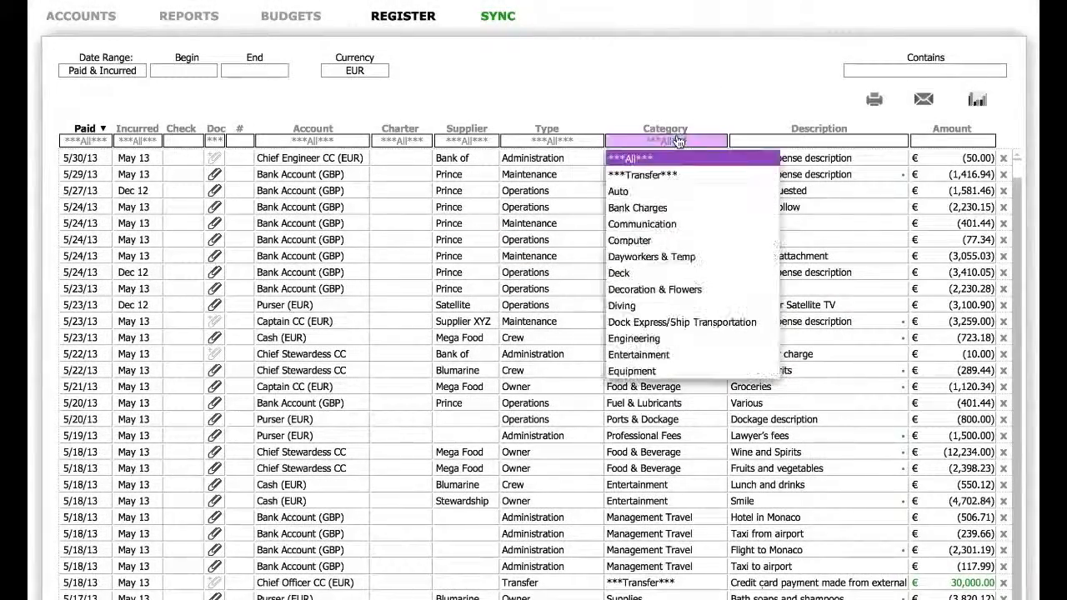
type("f")
Step: Filter the register to Blumarine Food & Beverage transactions
left_click(653, 160)
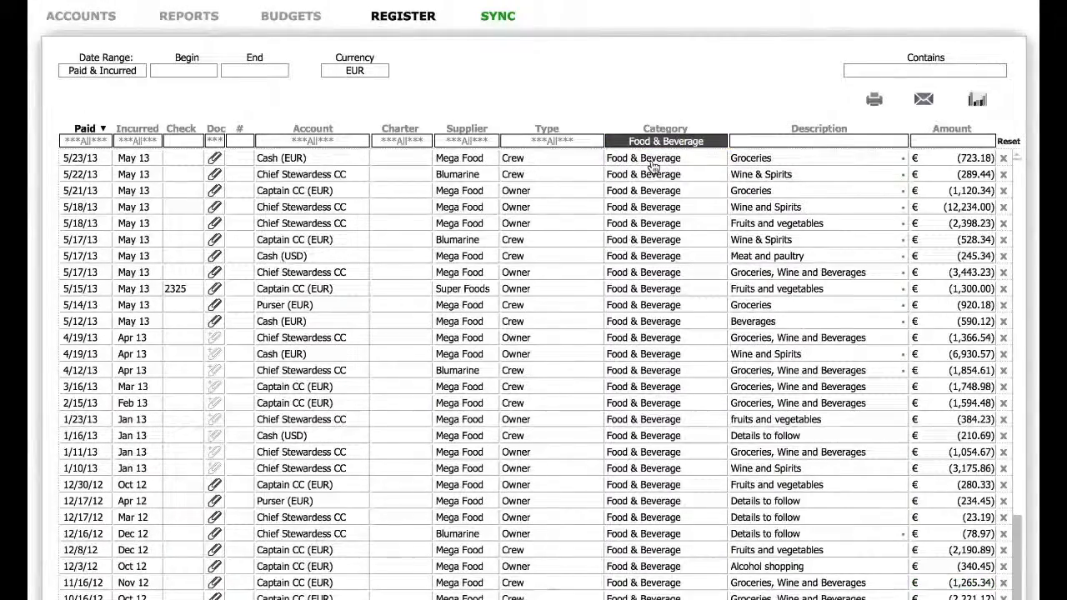
left_click(466, 140)
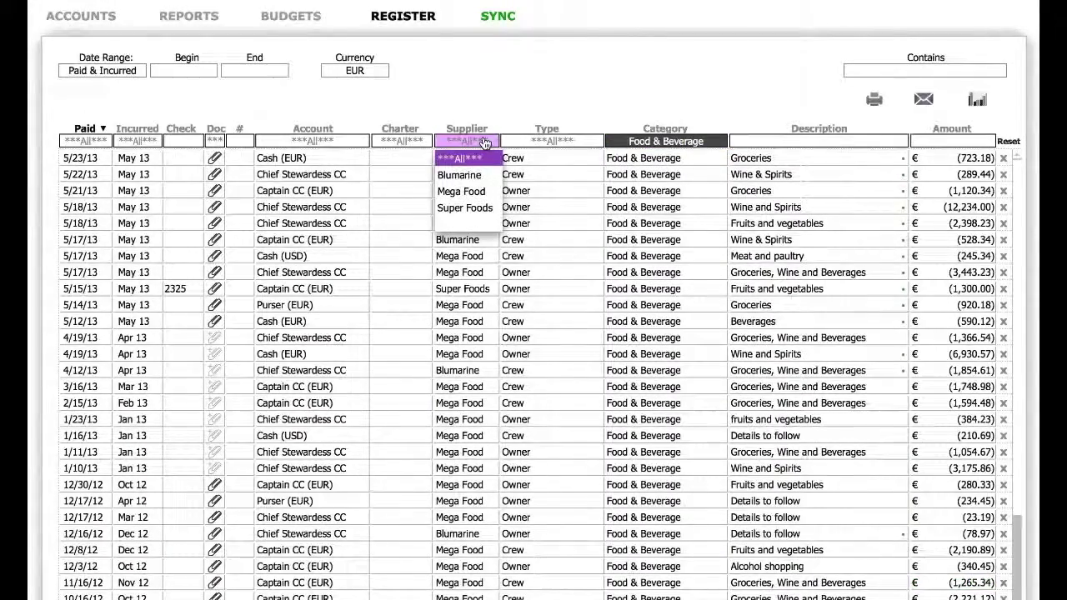
left_click(460, 175)
Step: Set the 12/16/12 description to Fruits and vegetables and the 5/17/13 account to Cash (EUR)
left_click(765, 206)
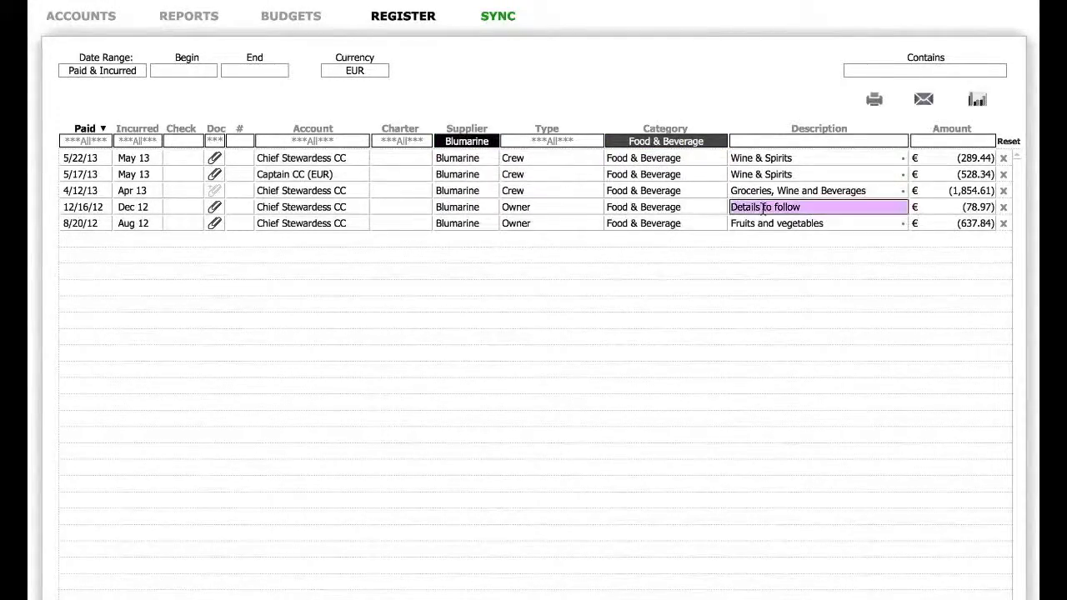
type("Fees for services")
left_click(777, 270)
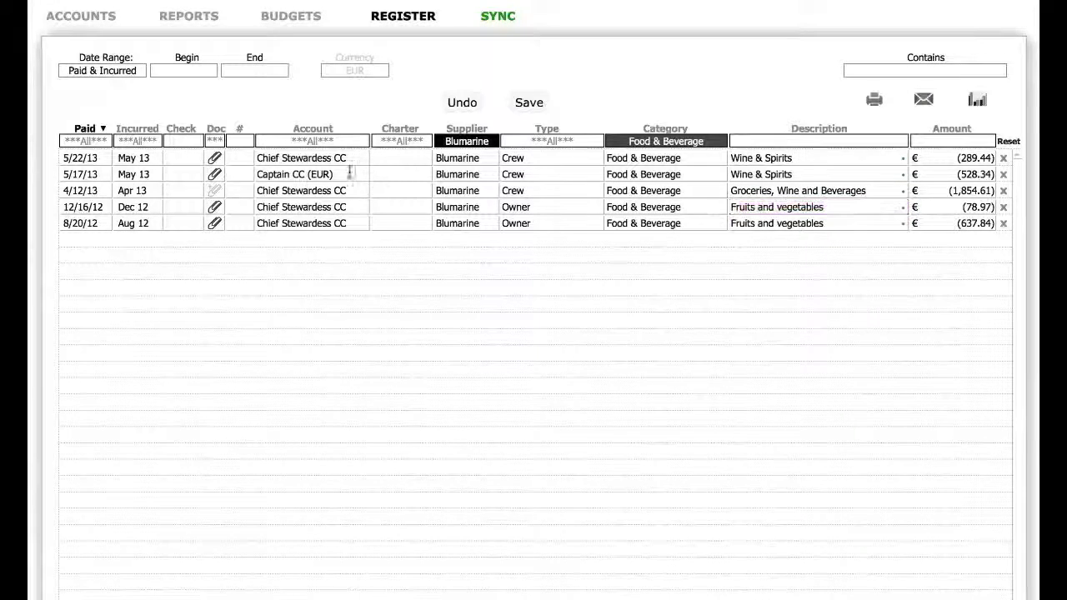
left_click(309, 174)
left_click(302, 209)
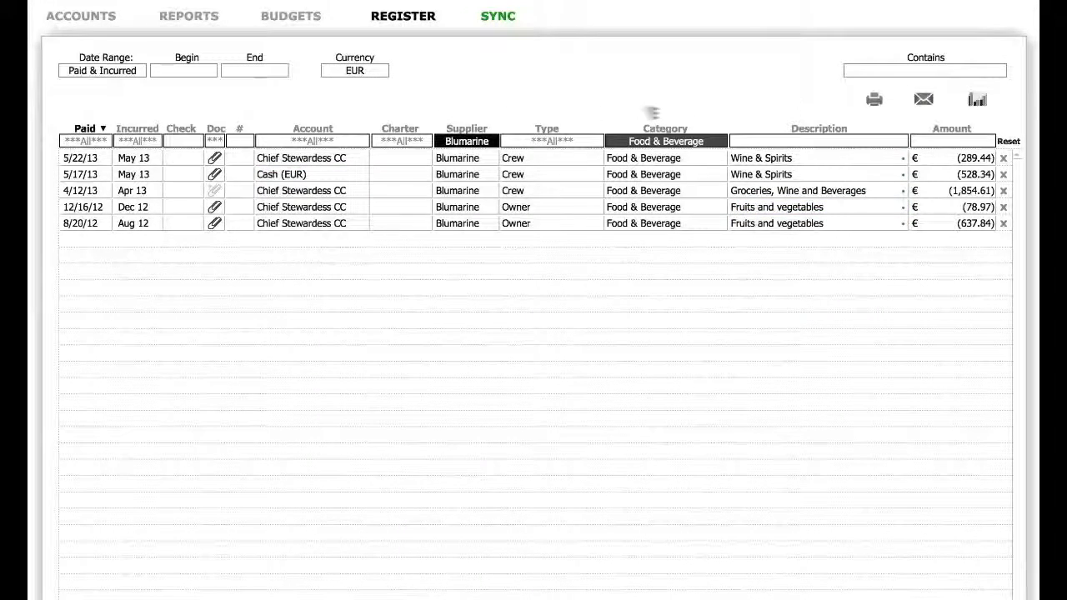
Step: Chart the filtered entries by description
left_click(978, 100)
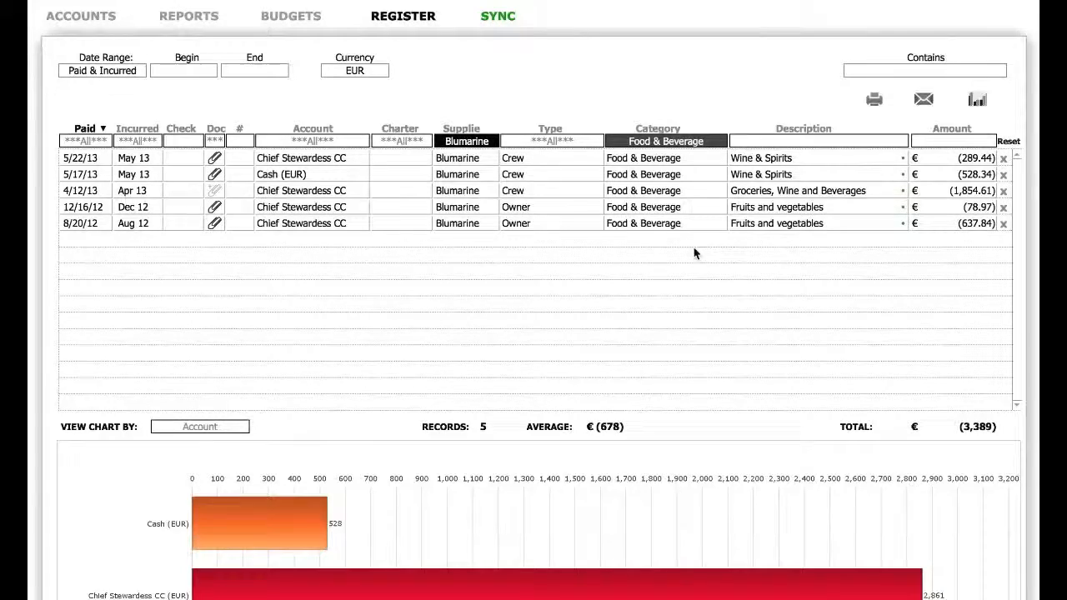
left_click(200, 427)
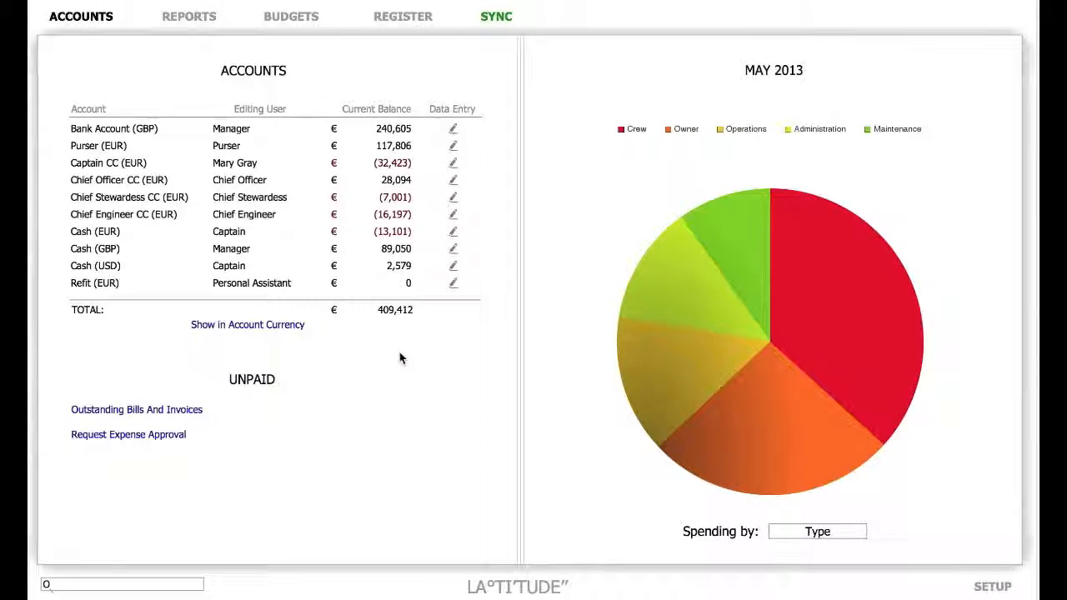
Step: Start a new pending invoice dated 5/15/13, incurred April 2013
left_click(178, 412)
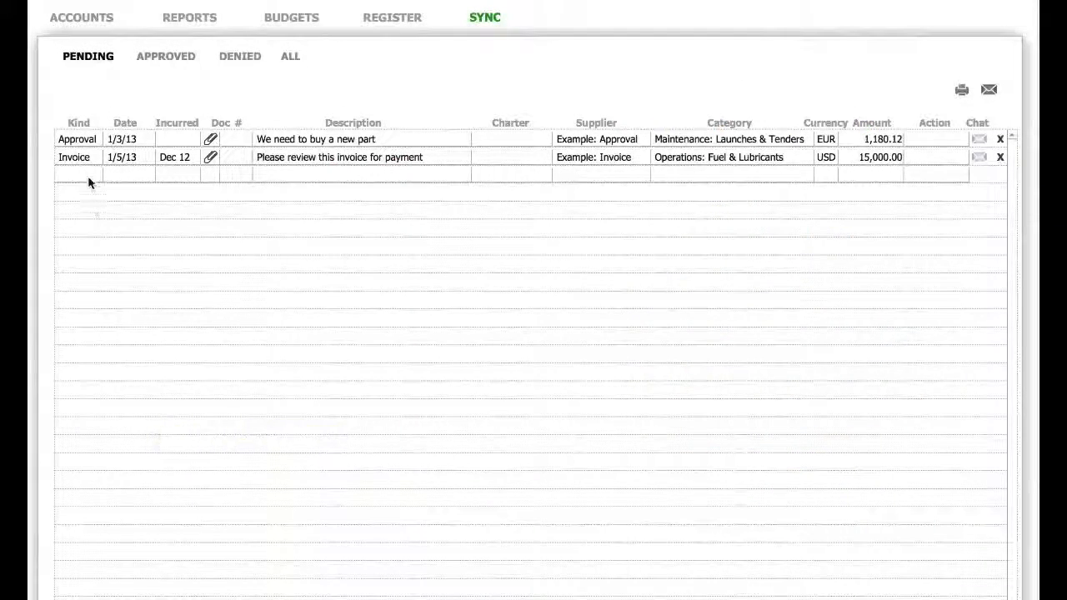
left_click(90, 176)
left_click(74, 194)
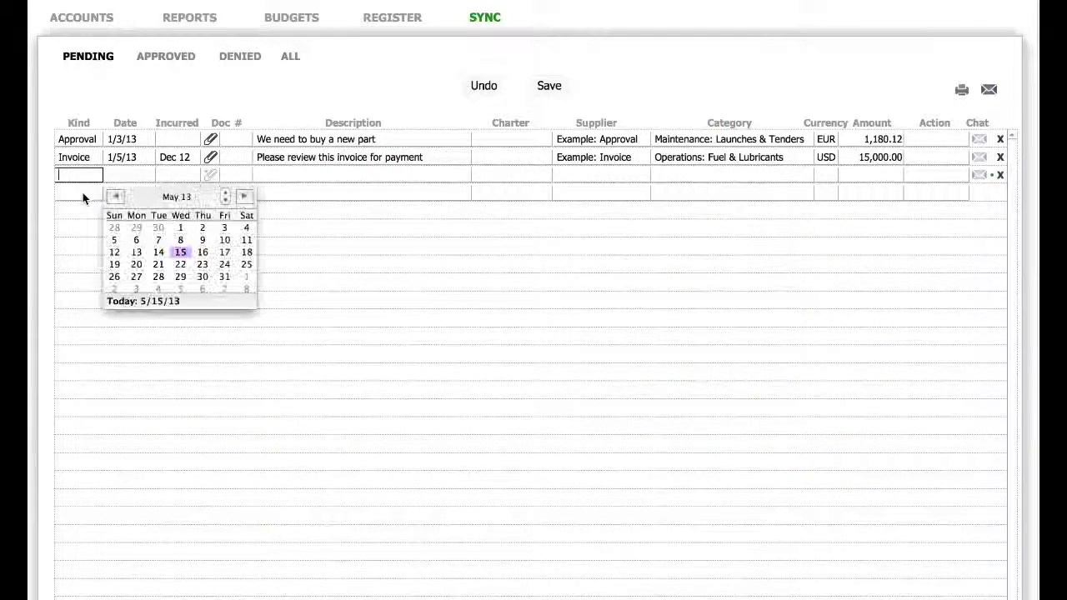
type("Invoice")
left_click(181, 253)
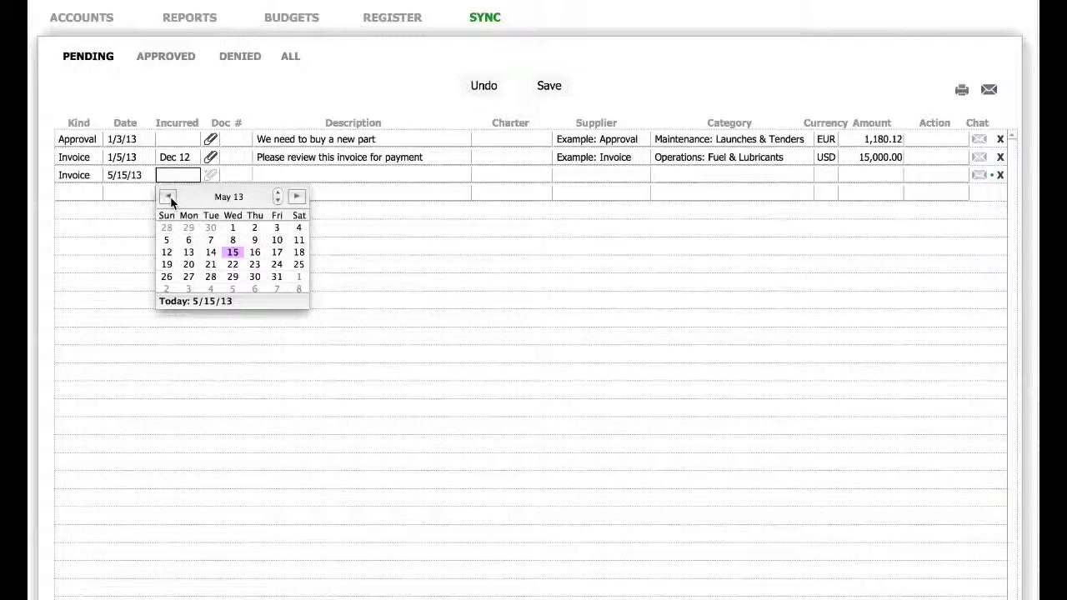
left_click(170, 197)
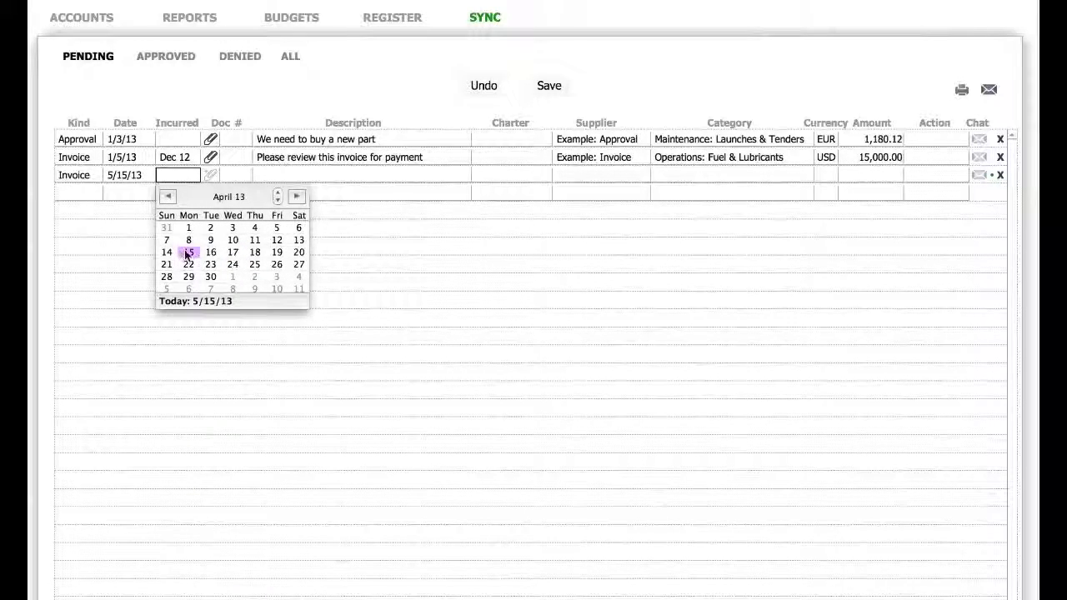
left_click(184, 249)
Step: Attach the invoice document and move on to the description
left_click(207, 178)
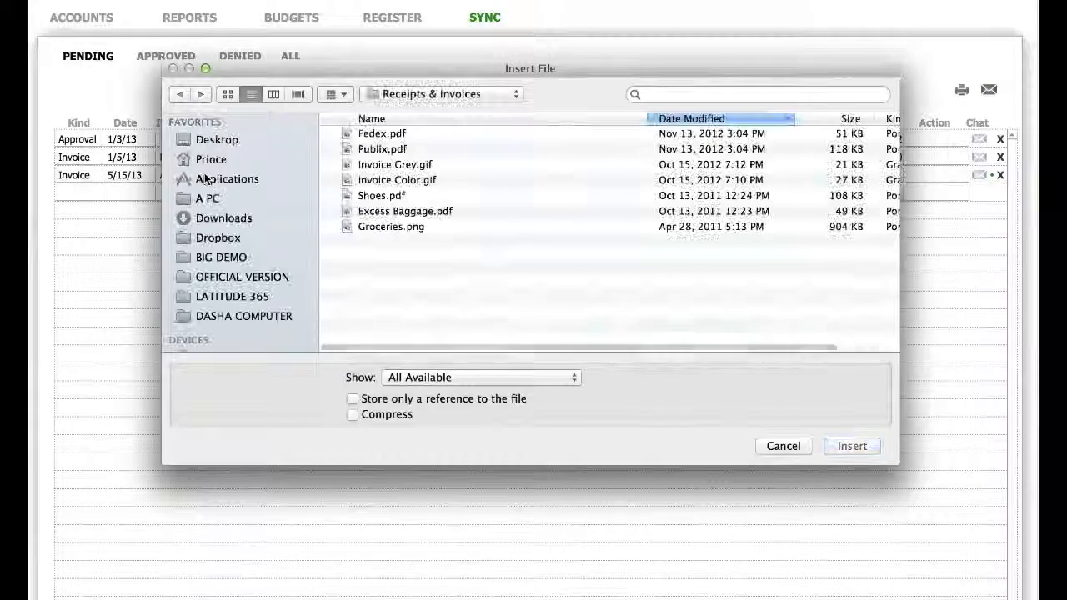
double_click(367, 180)
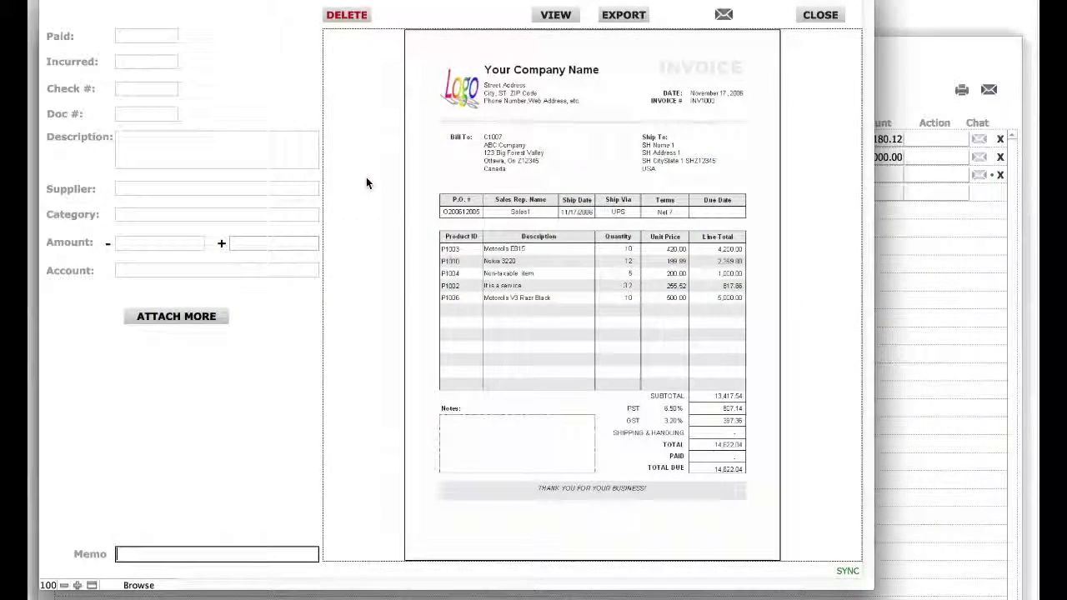
key("Escape")
type("123")
key("Tab")
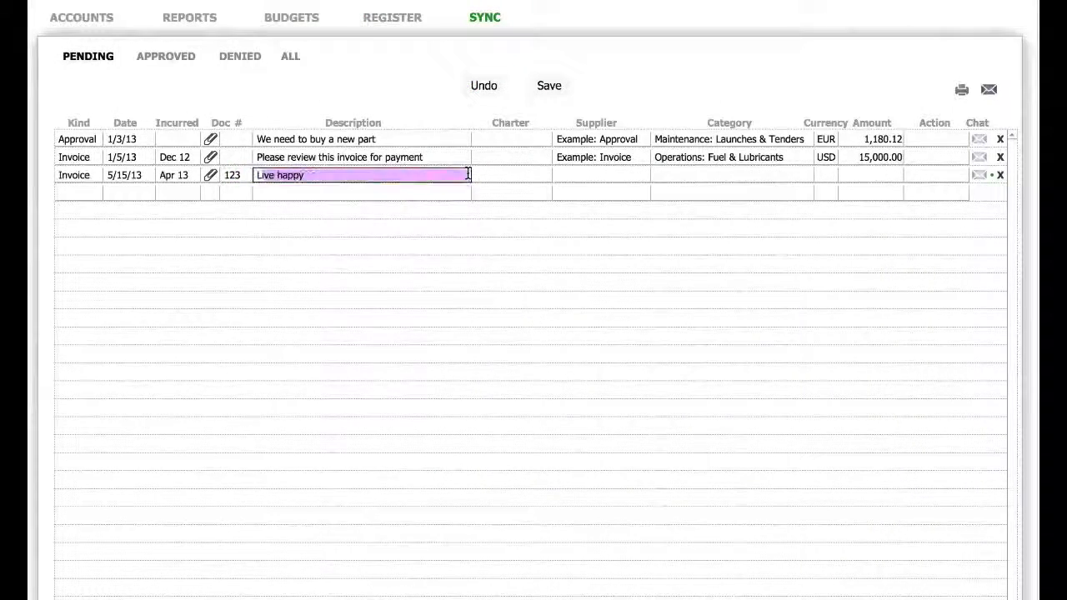
type("Lilies and orchids")
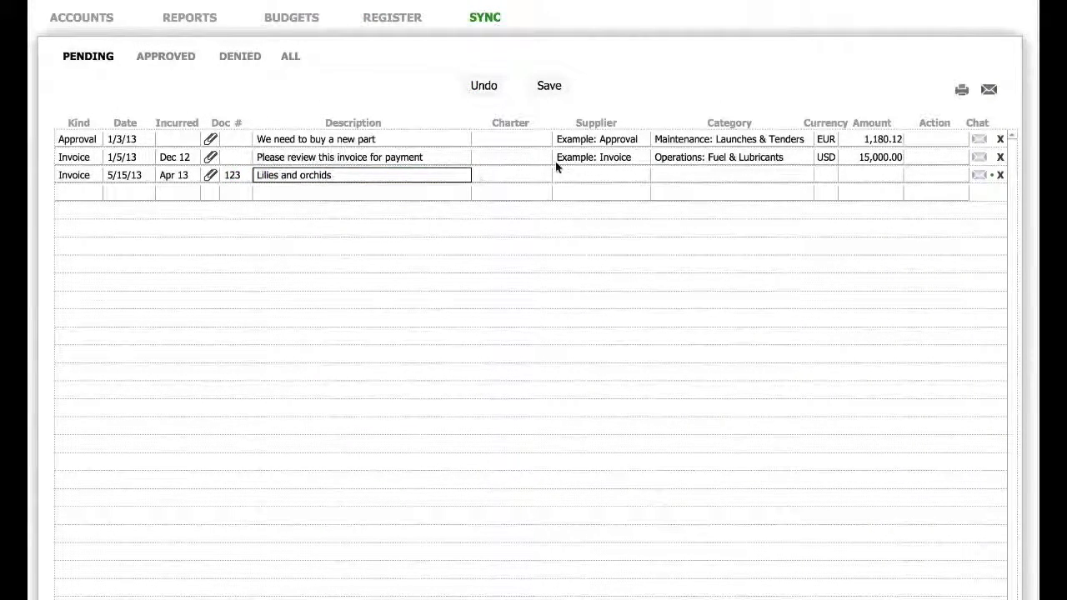
Step: Set Supplier ABC, category Owner: Decoration & Flowers and currency BRL for the Lilies and orchids invoice
left_click(600, 175)
left_click(583, 209)
type("operations: Aut")
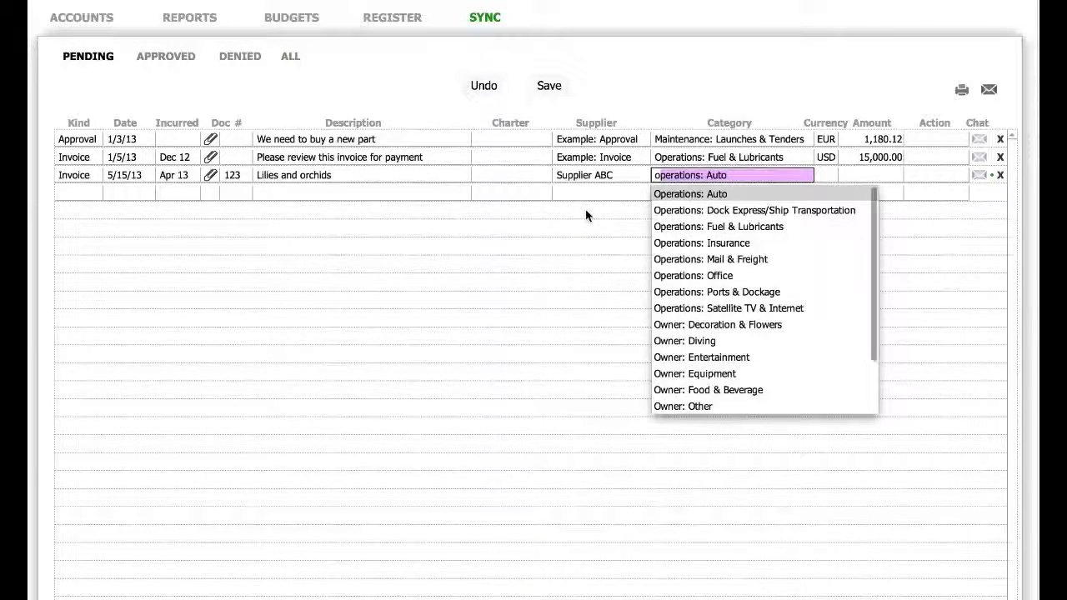
type("owner: Deco")
left_click(716, 194)
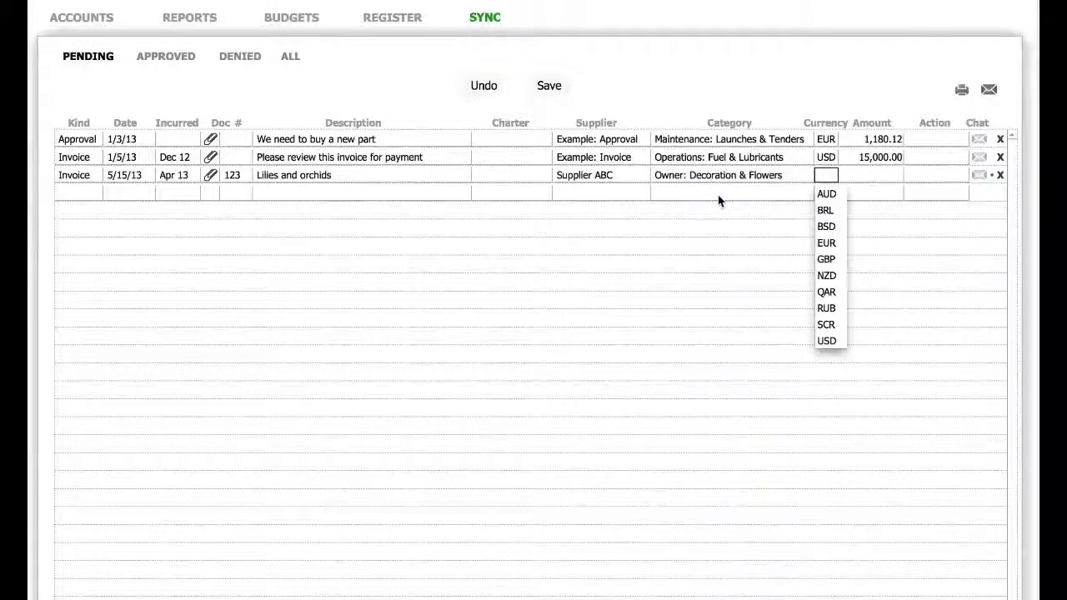
left_click(825, 210)
type("2")
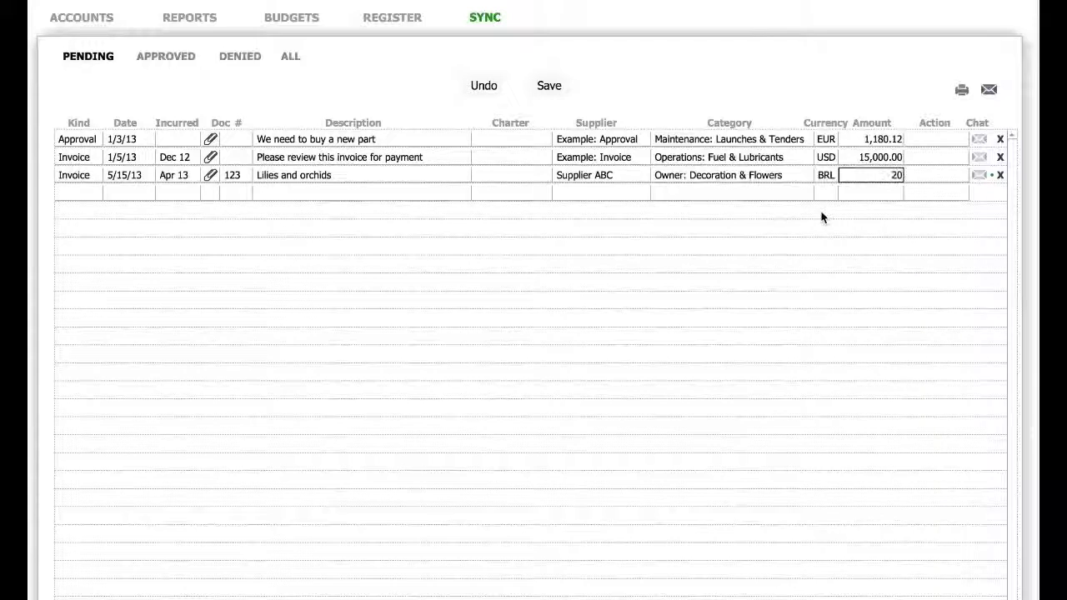
type("000.00")
left_click(933, 175)
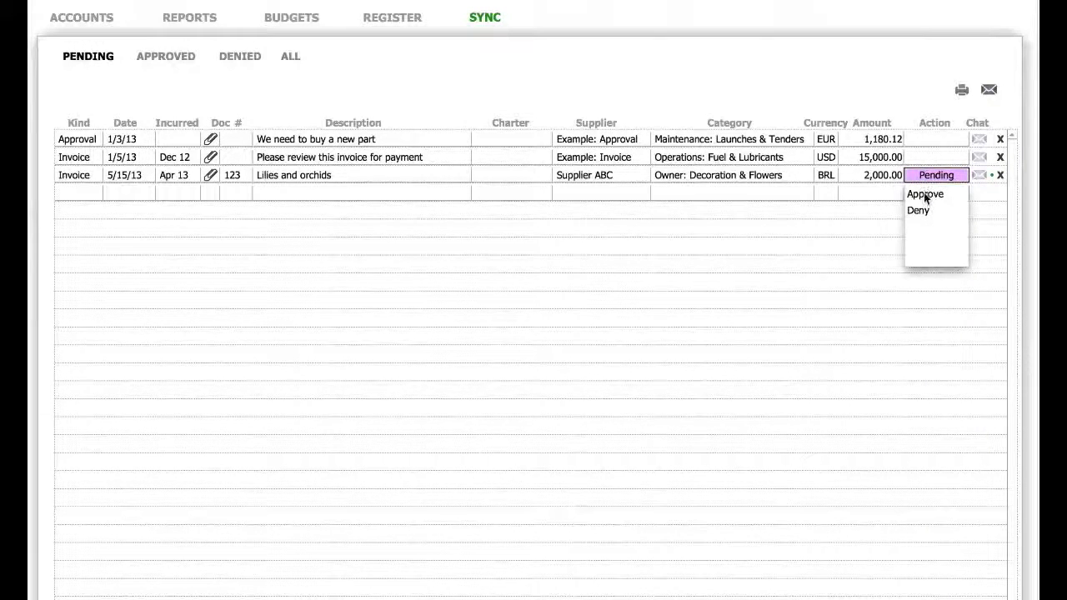
Step: Approve and save the Lilies and orchids invoice, then view the approved items
left_click(925, 195)
left_click(980, 175)
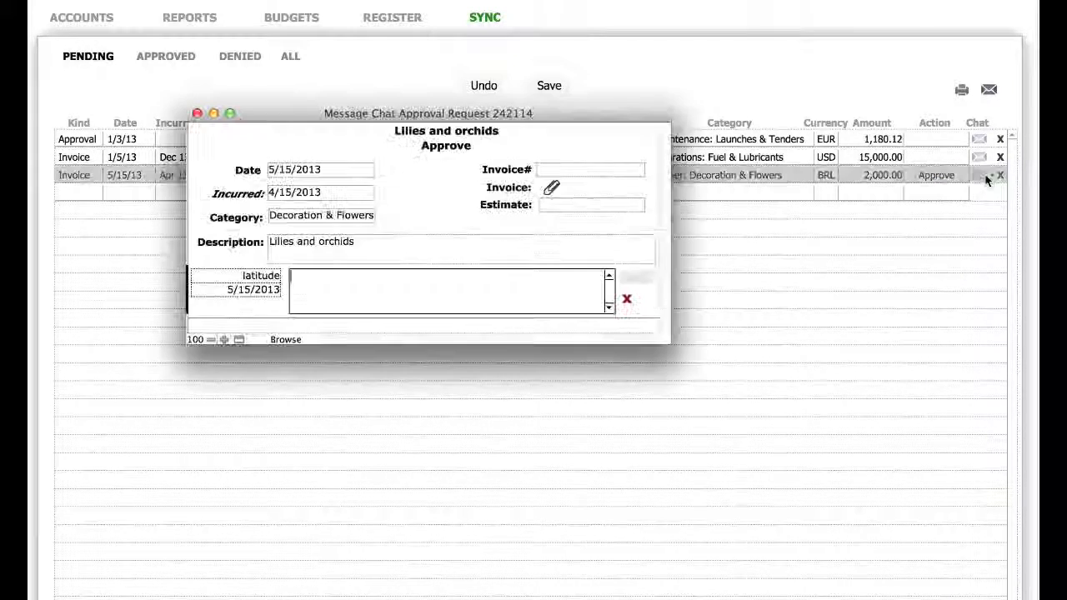
left_click(548, 85)
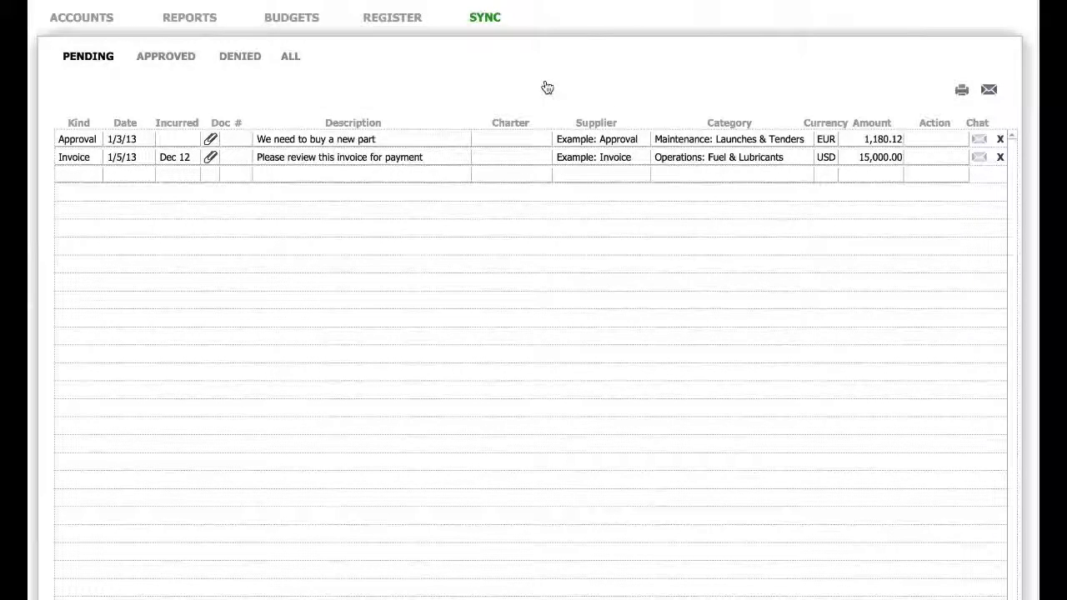
left_click(175, 62)
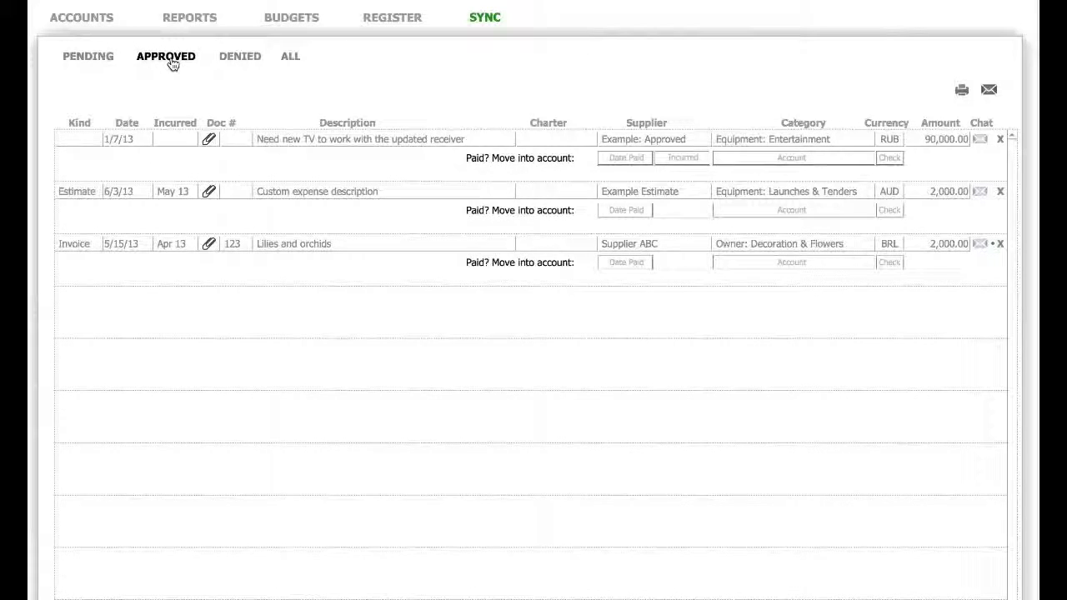
Step: Record the TV purchase as paid on 5/15/13 from Cash (EUR) and return to pending
left_click(625, 158)
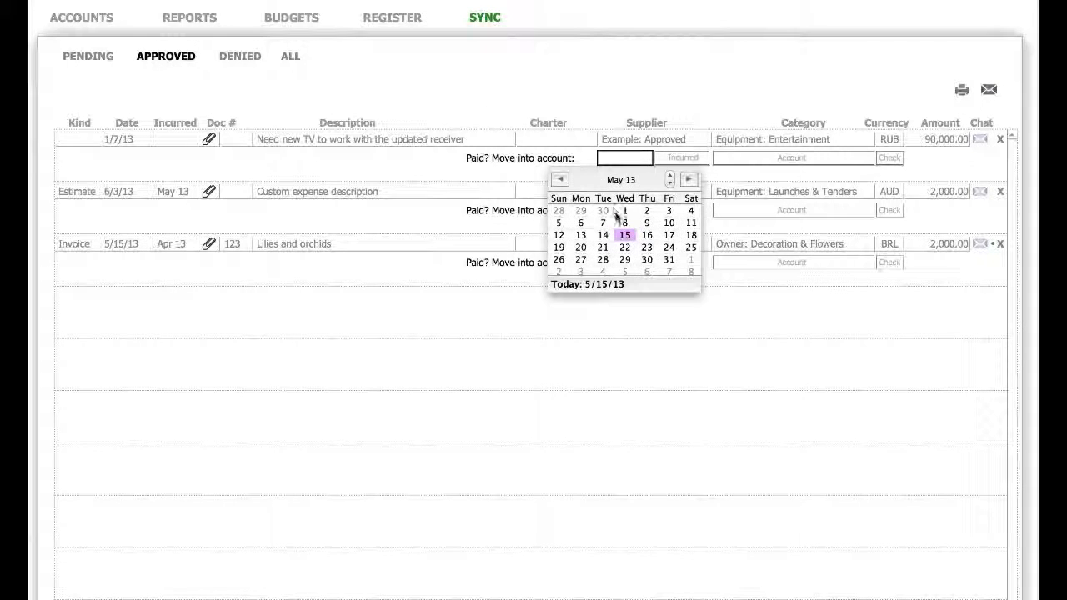
left_click(624, 234)
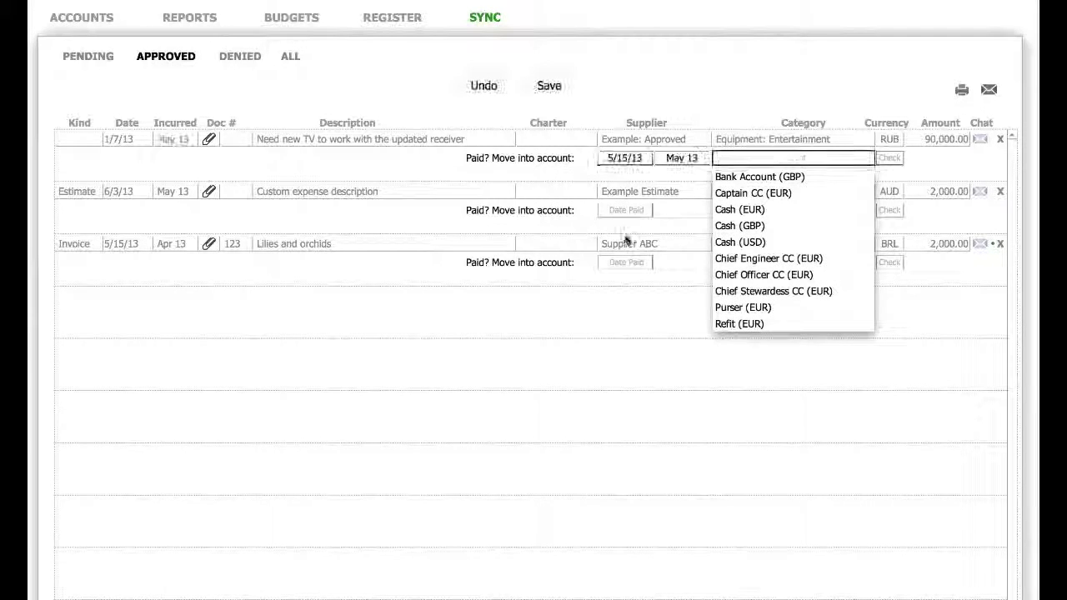
left_click(758, 209)
type("12")
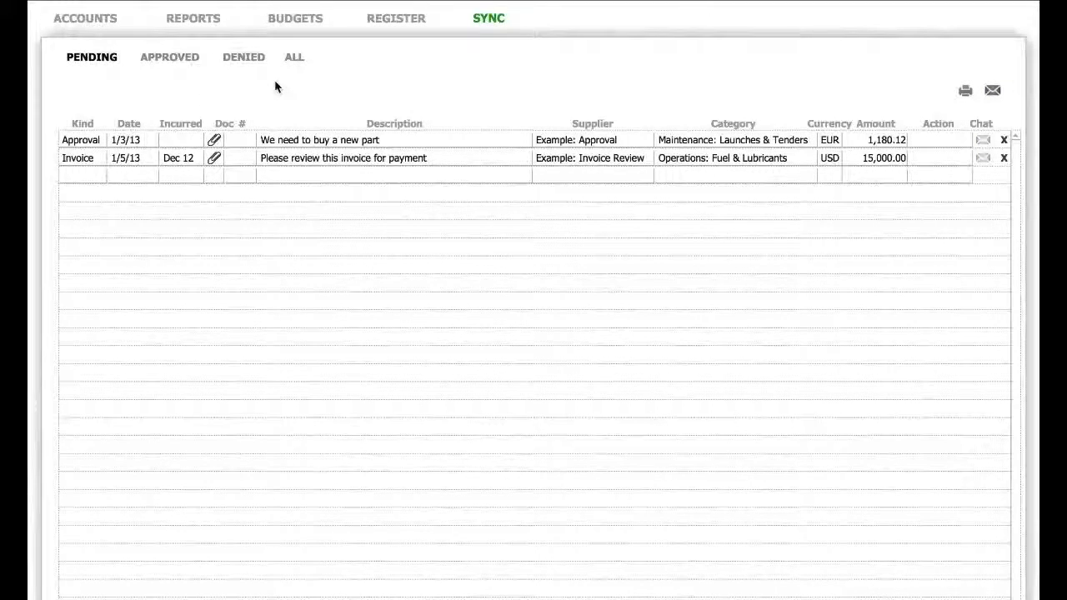
left_click(94, 141)
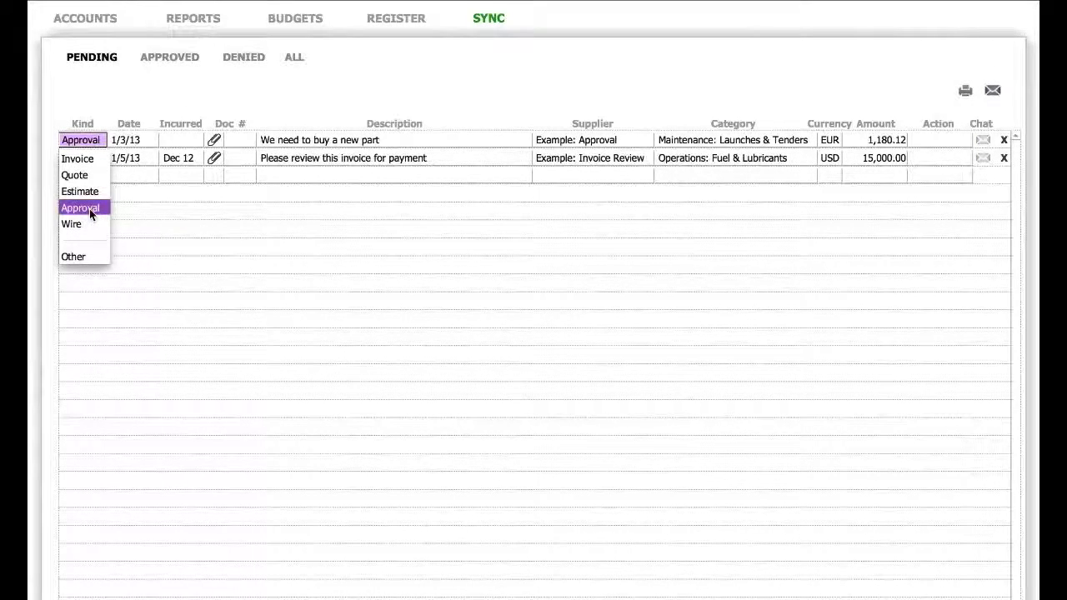